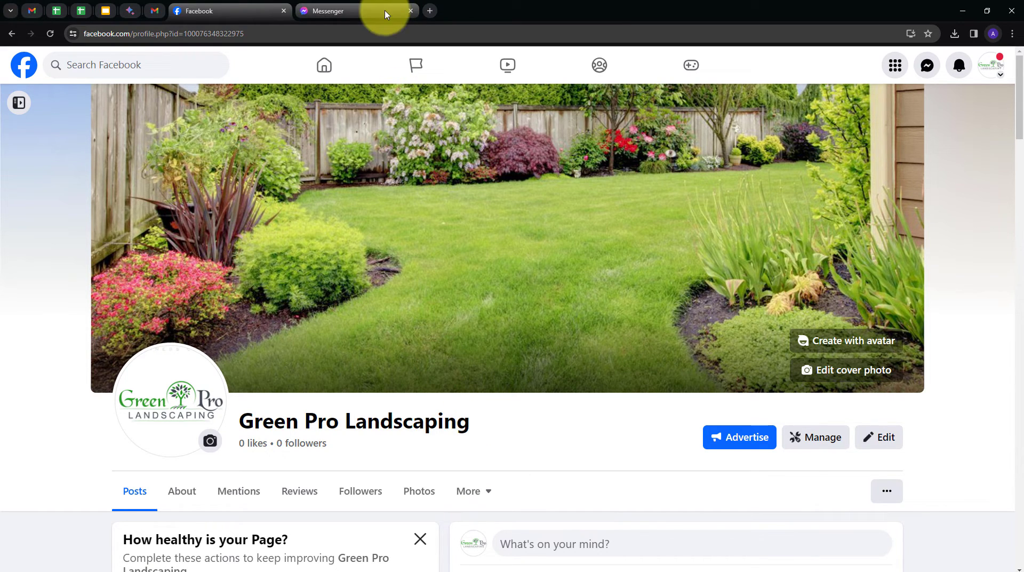
Check the Gmail inbox, then open the Pabbly website in a new browser tab
{"action": "left_click", "coordinate": [160, 13]}
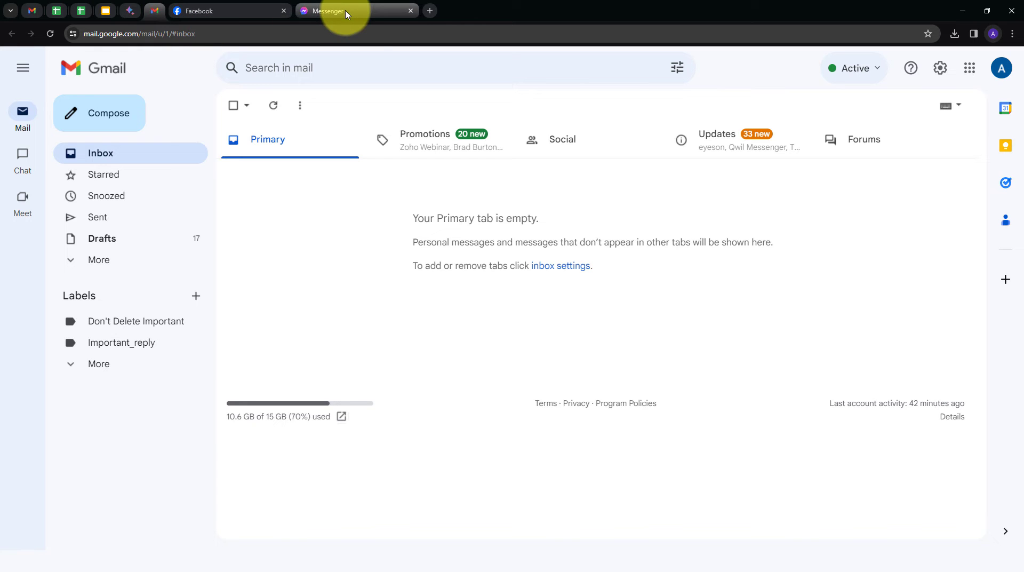
{"action": "left_click", "coordinate": [256, 12]}
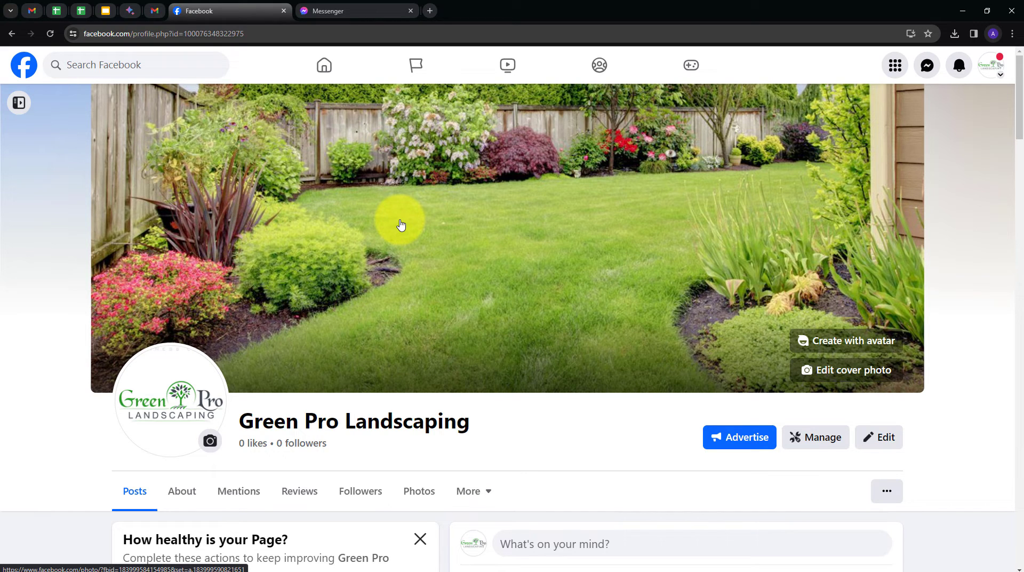
{"action": "left_click", "coordinate": [430, 11]}
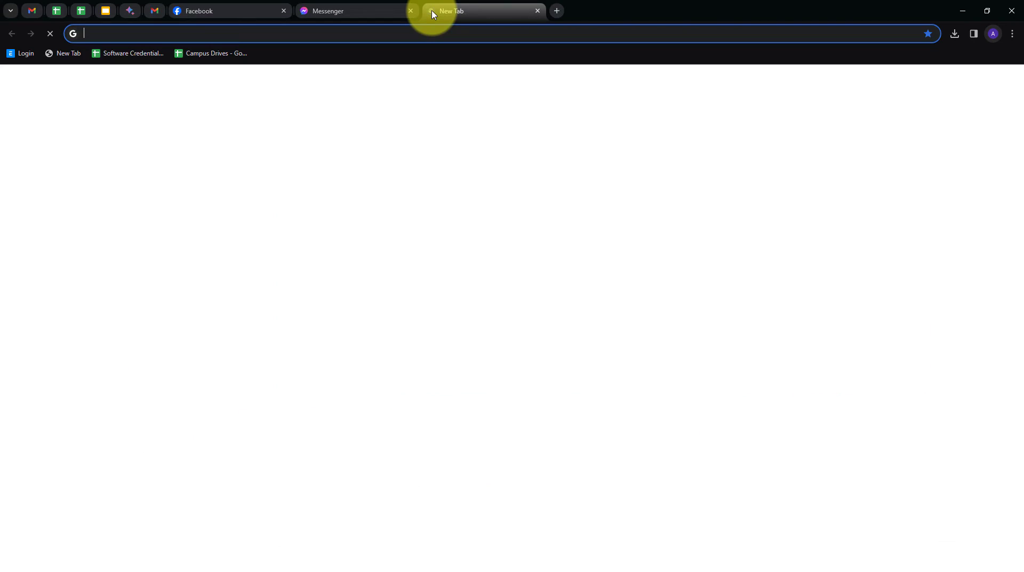
{"action": "type", "text": "pabbly"}
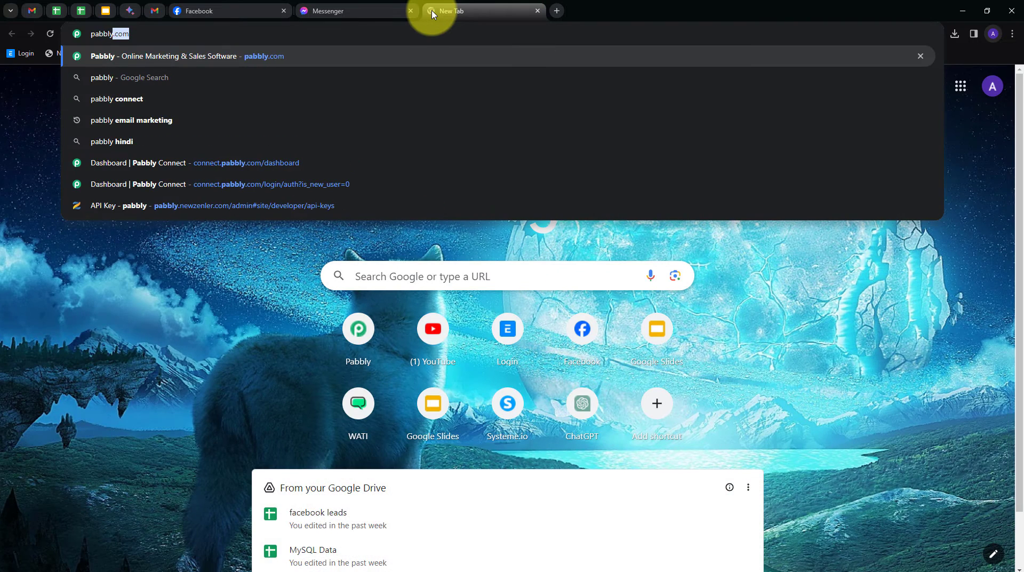
{"action": "key", "text": "Return"}
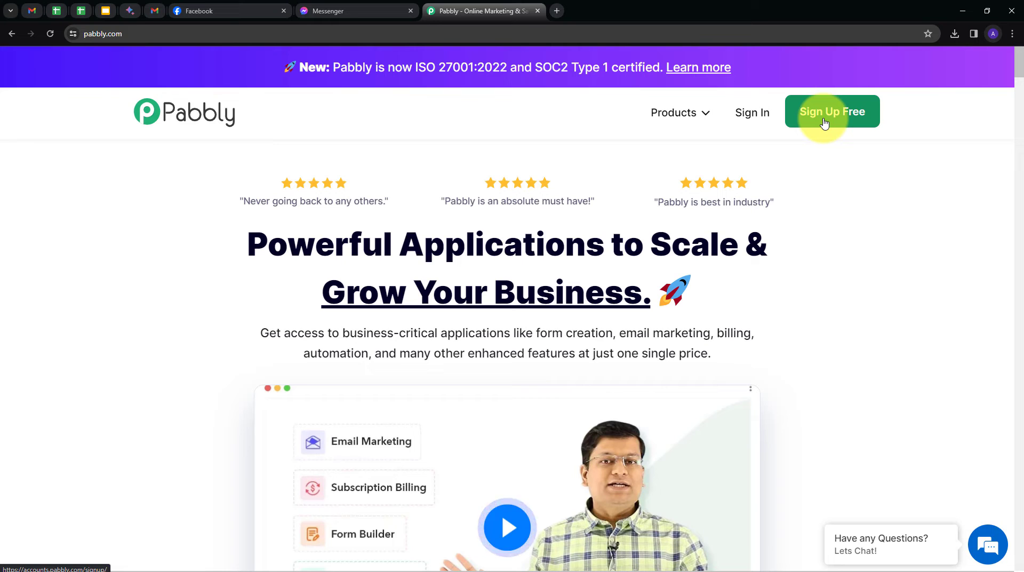
Sign in to Pabbly and access Pabbly Connect from the apps list
{"action": "left_click", "coordinate": [762, 119]}
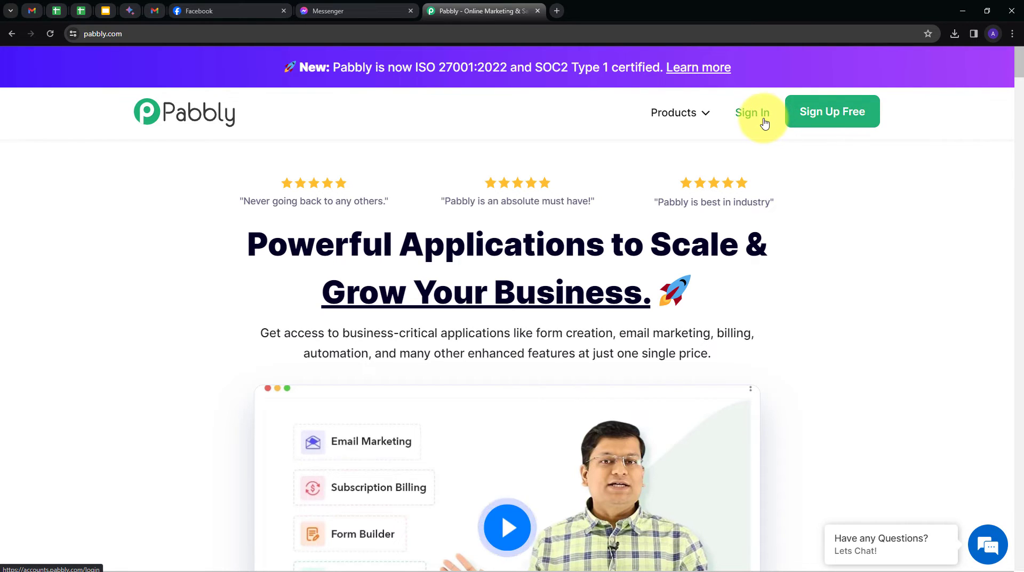
{"action": "scroll", "coordinate": [374, 182], "scroll_direction": "down", "scroll_amount": 1}
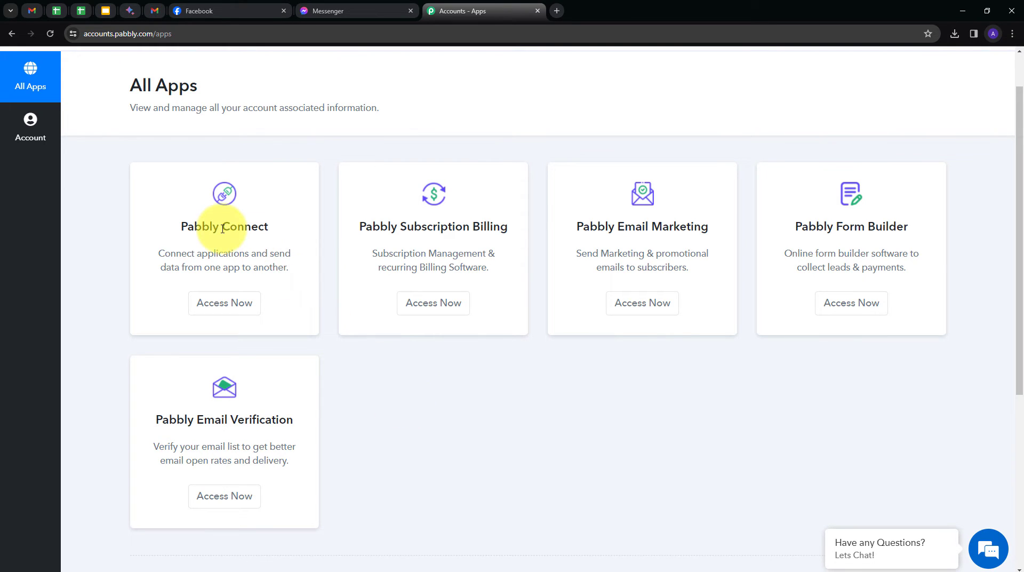
{"action": "left_click", "coordinate": [223, 303]}
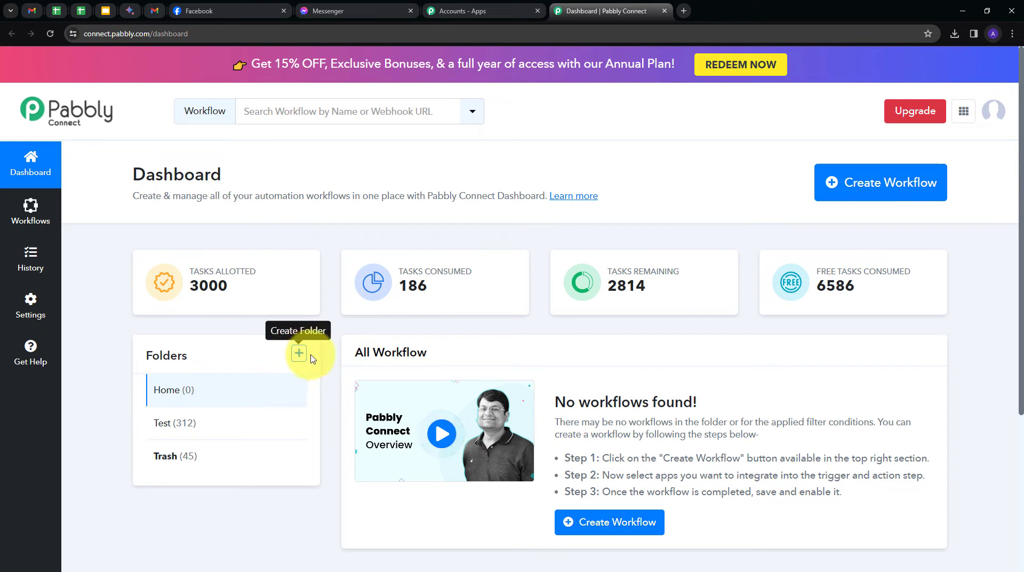
Create the workflow 'How to Send Facebook Messenger Chat Messages on Gmail' in the Home folder
{"action": "left_click", "coordinate": [842, 195]}
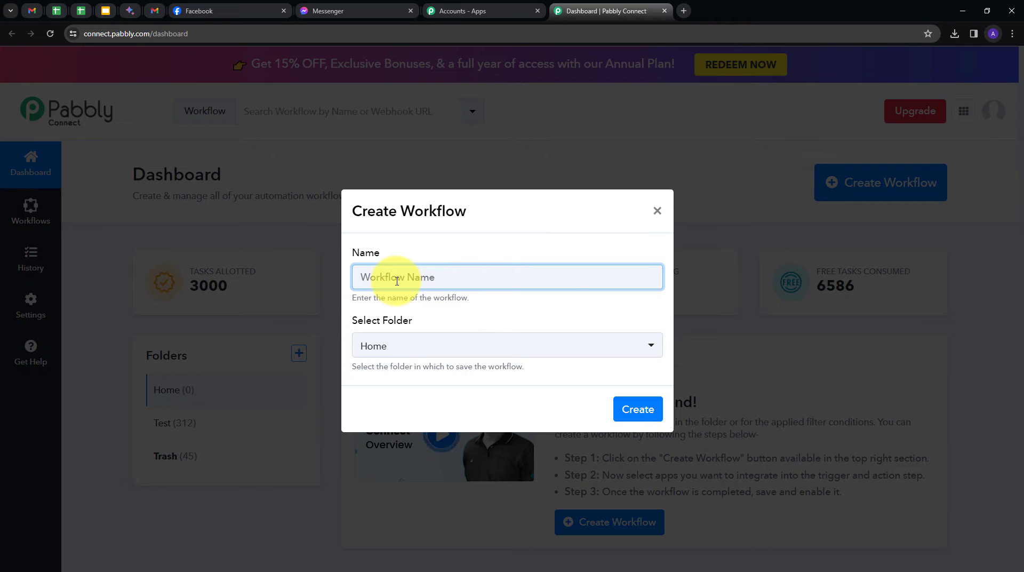
{"action": "type", "text": "How to Send Facebook Messenger Chat Messages on Gmail"}
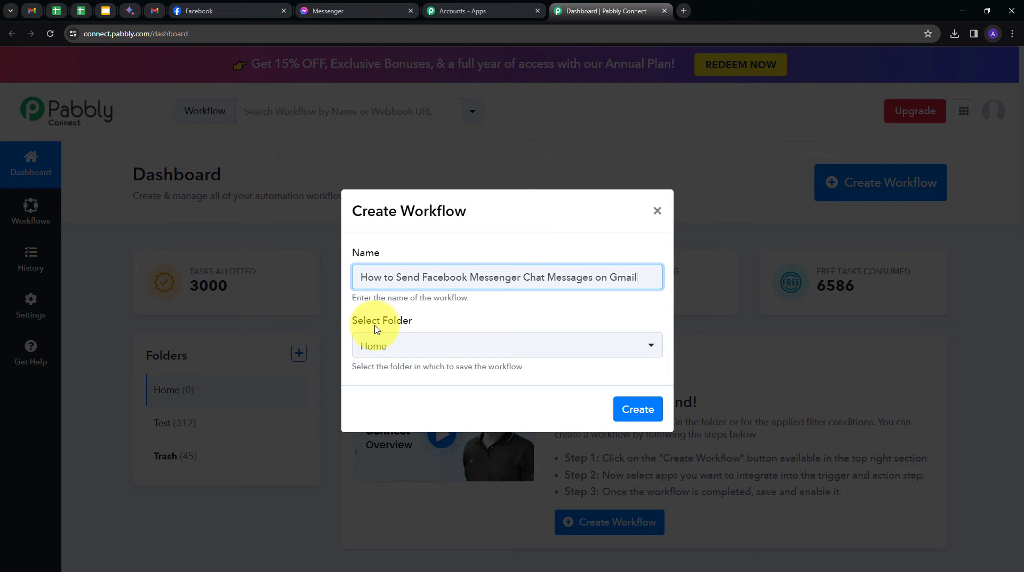
{"action": "left_click", "coordinate": [471, 343]}
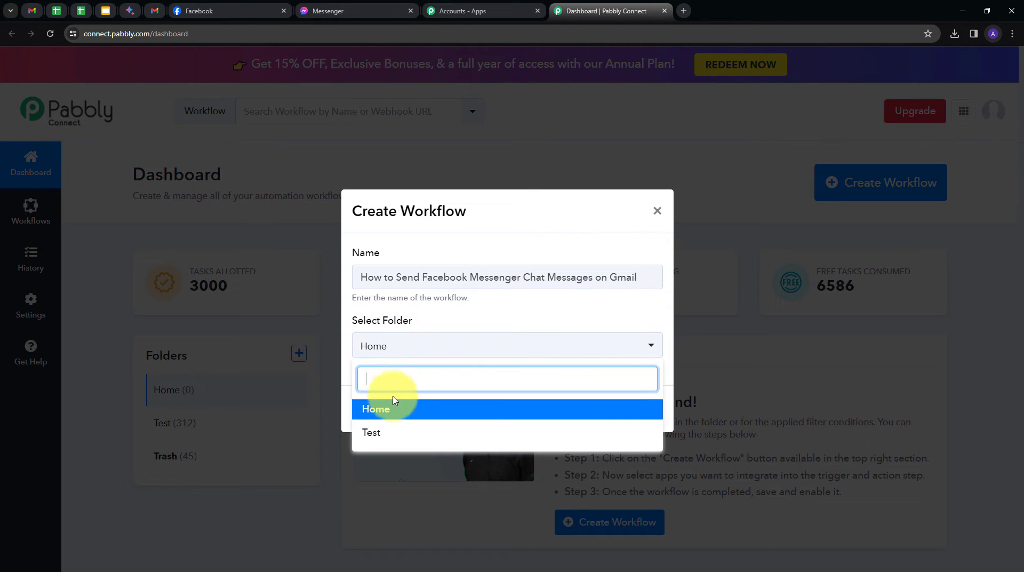
{"action": "left_click", "coordinate": [381, 415]}
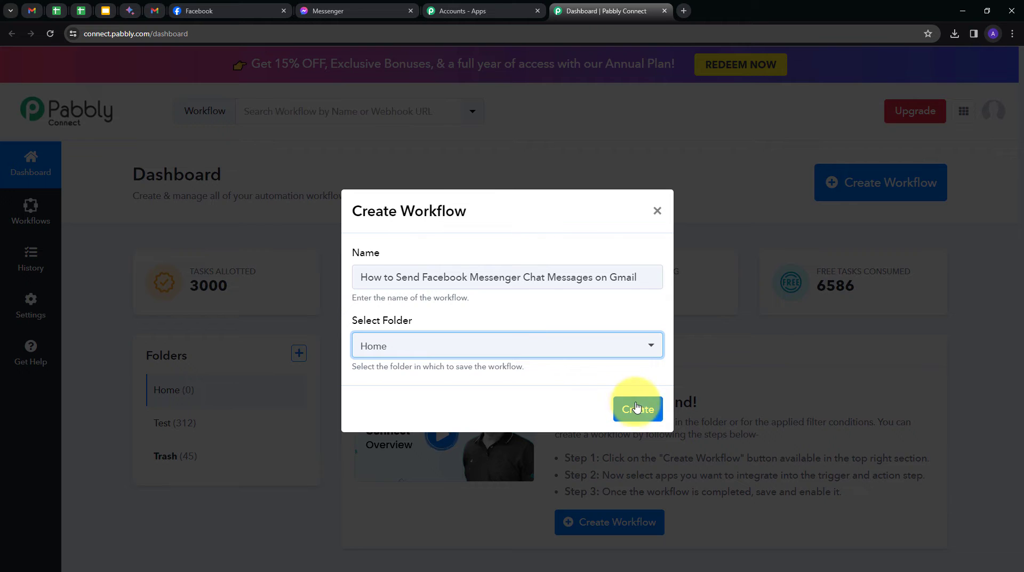
{"action": "left_click", "coordinate": [637, 408]}
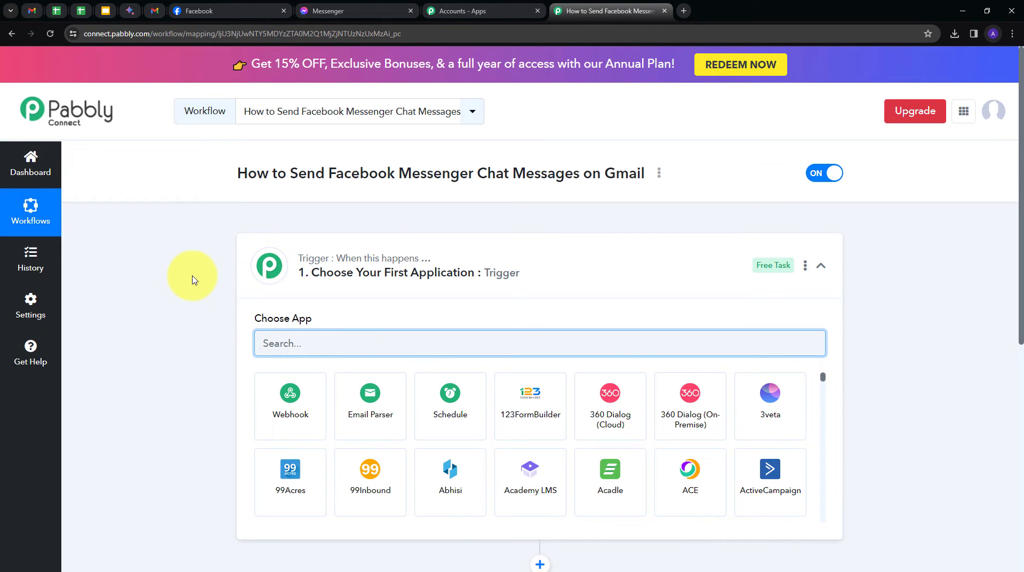
Set the trigger app to Facebook Messenger with the event New Message Sent to Page
{"action": "scroll", "coordinate": [194, 280], "scroll_direction": "down", "scroll_amount": 3}
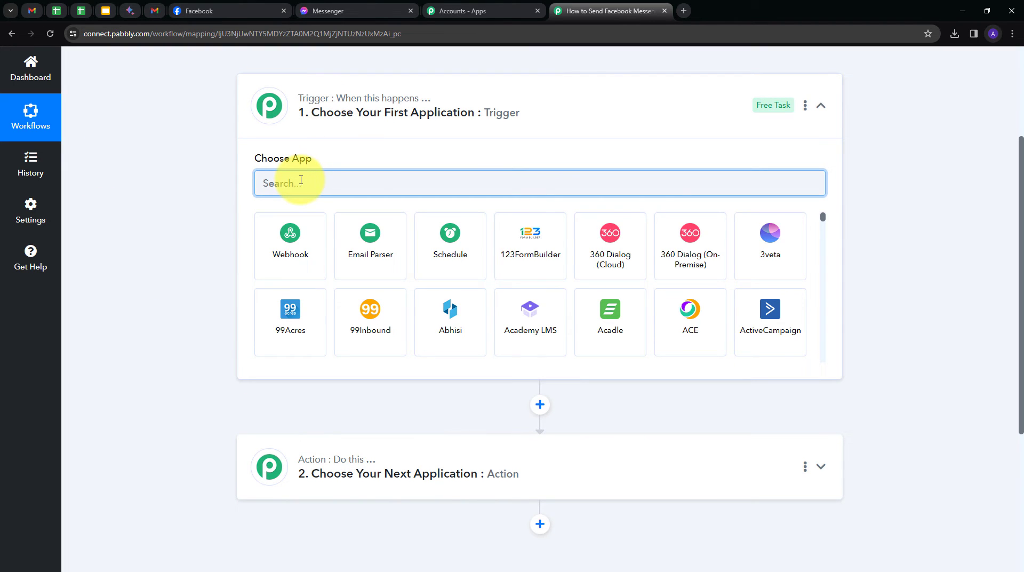
{"action": "type", "text": "face"}
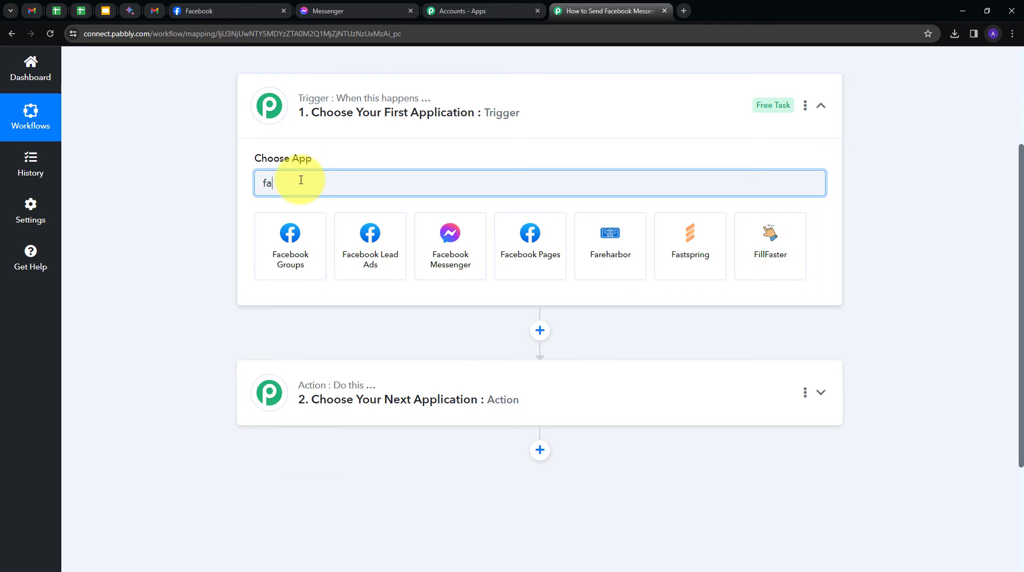
{"action": "left_click", "coordinate": [446, 236]}
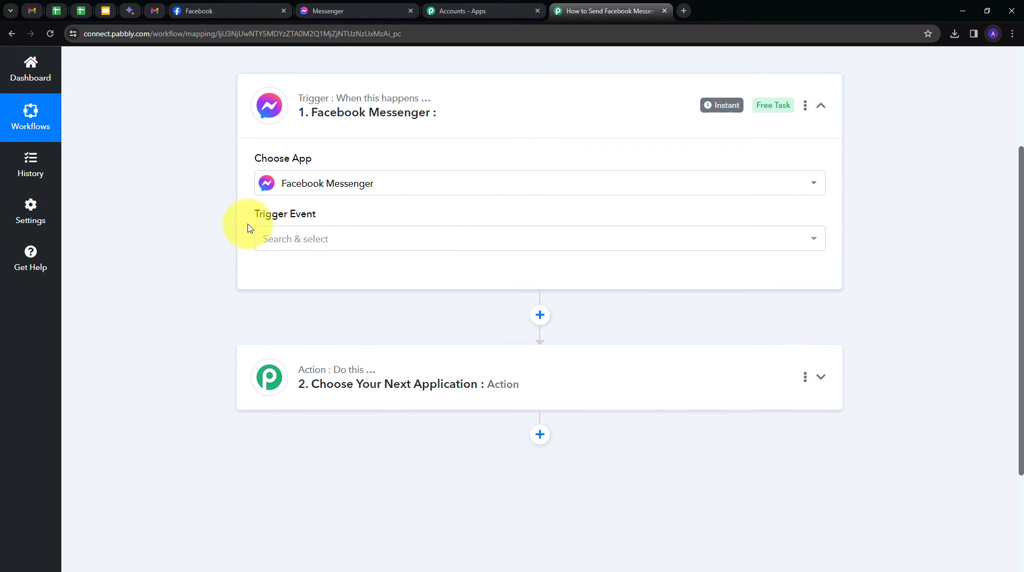
{"action": "left_click", "coordinate": [414, 241]}
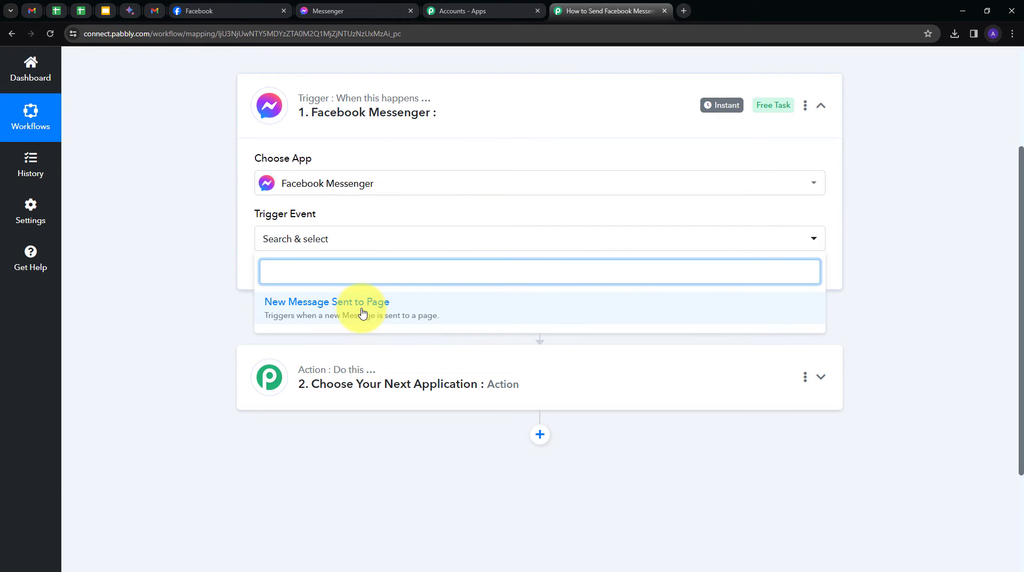
{"action": "left_click", "coordinate": [322, 312]}
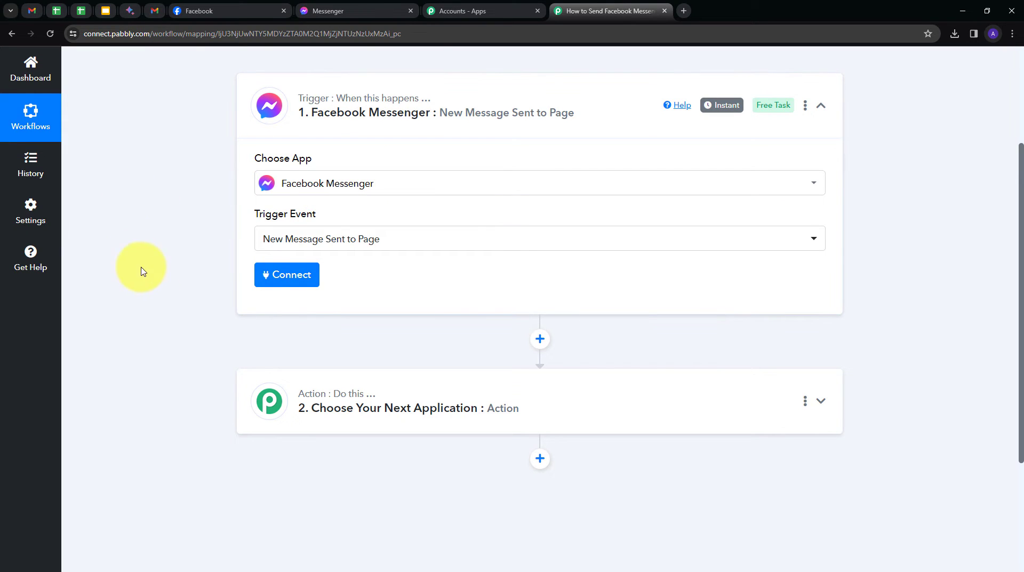
Add a new Facebook Messenger connection and confirm the account switch in the Facebook popup
{"action": "left_click", "coordinate": [288, 287]}
{"action": "left_click", "coordinate": [511, 177]}
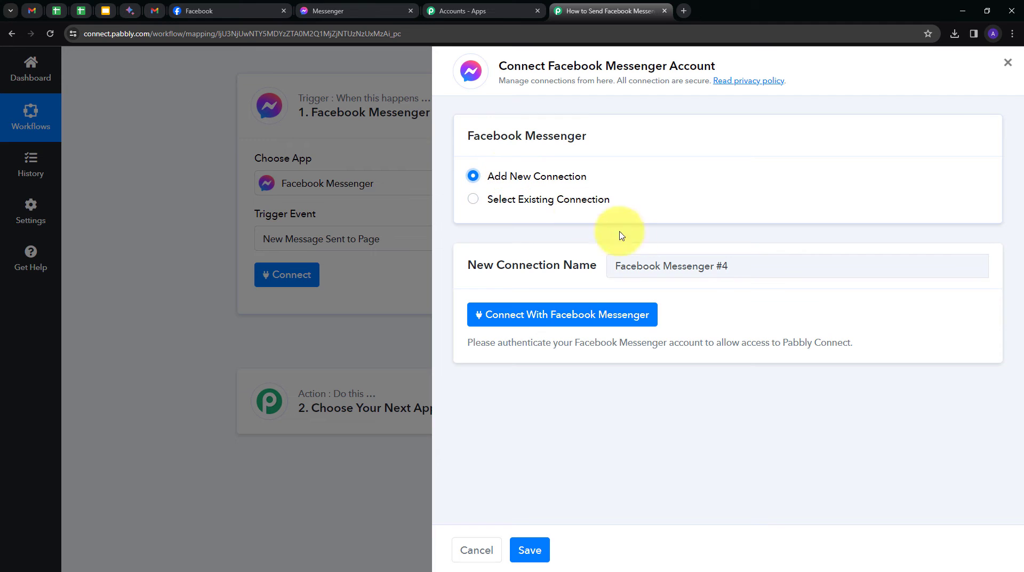
{"action": "left_click", "coordinate": [584, 323]}
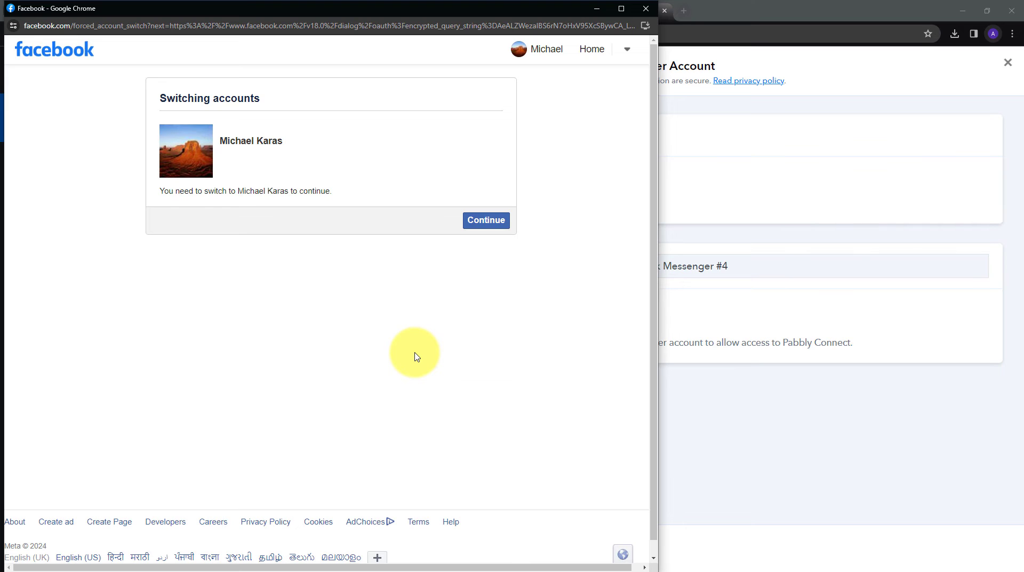
{"action": "left_click", "coordinate": [487, 226]}
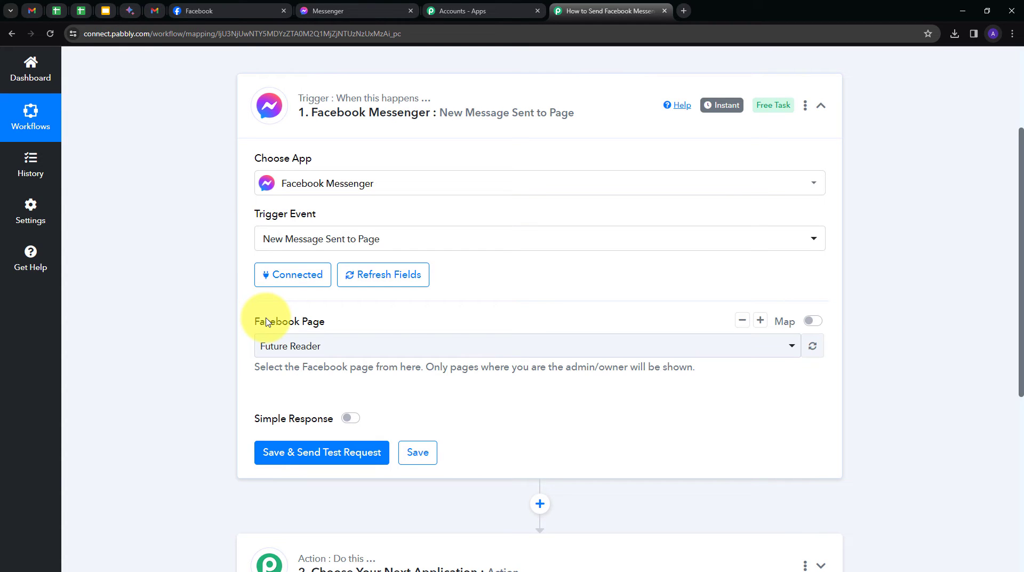
Choose Green Pro Landscaping as the Facebook page and save the trigger to await a test message
{"action": "left_click", "coordinate": [503, 345]}
{"action": "type", "text": "gree"}
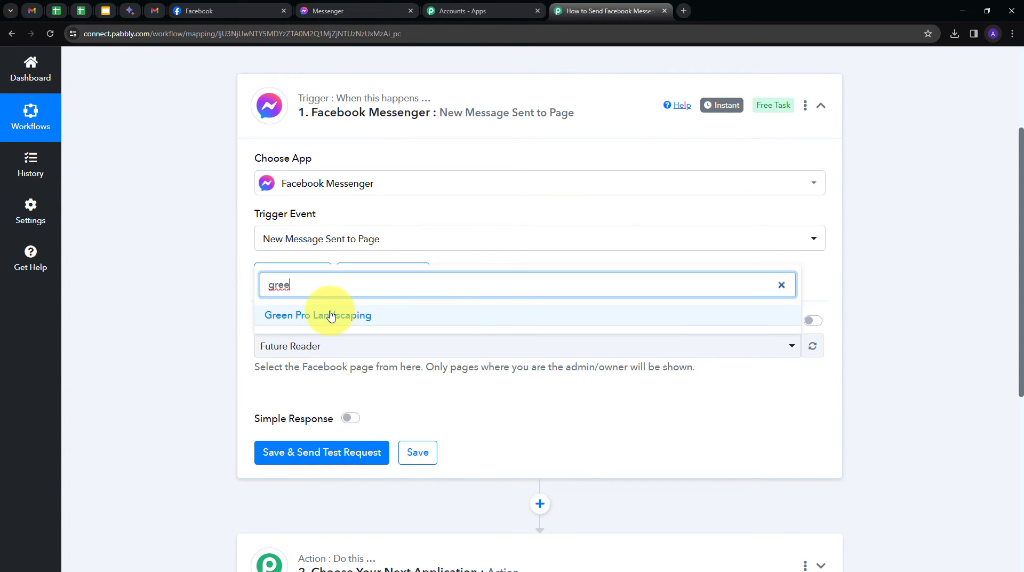
{"action": "left_click", "coordinate": [302, 319]}
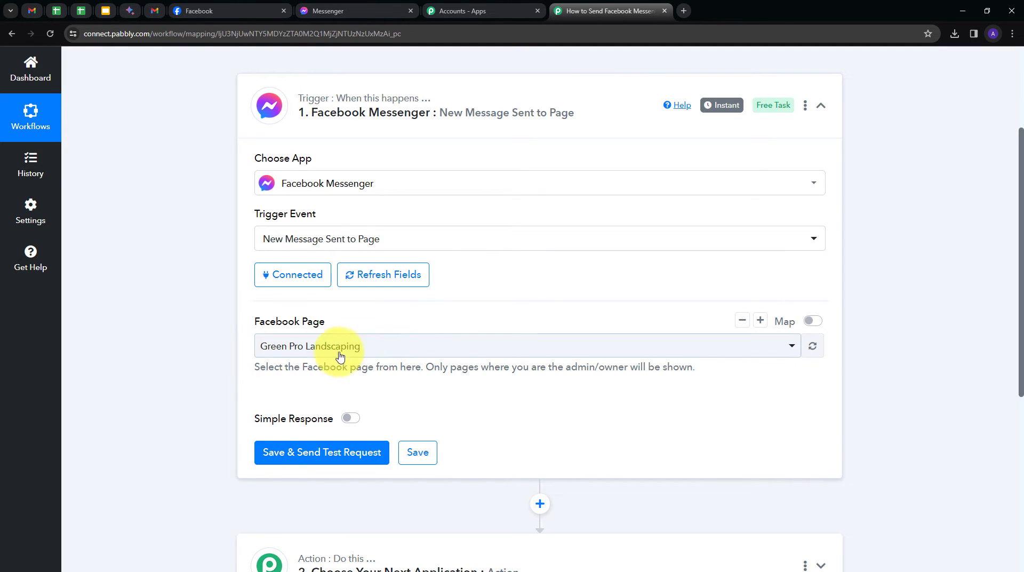
{"action": "left_click", "coordinate": [319, 457]}
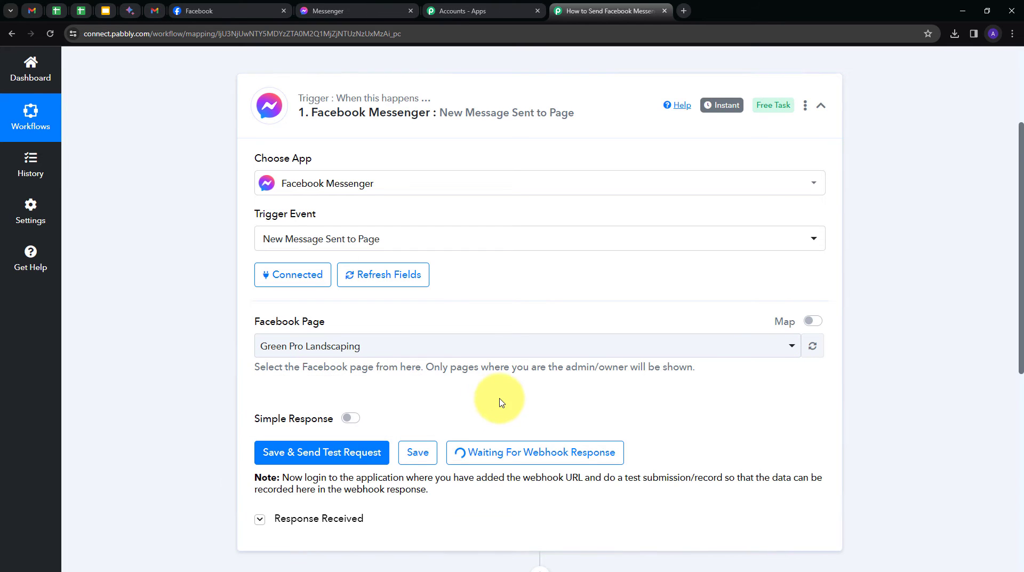
{"action": "scroll", "coordinate": [507, 393], "scroll_direction": "down", "scroll_amount": 1}
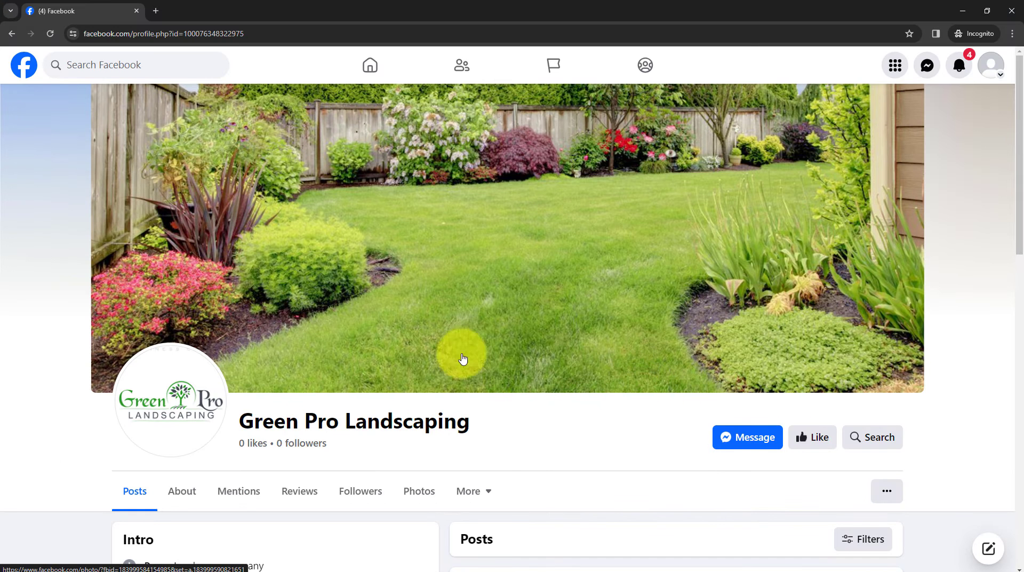
Send Green Pro Landscaping a pasted Messenger question asking about its business products
{"action": "scroll", "coordinate": [235, 392], "scroll_direction": "down", "scroll_amount": 1}
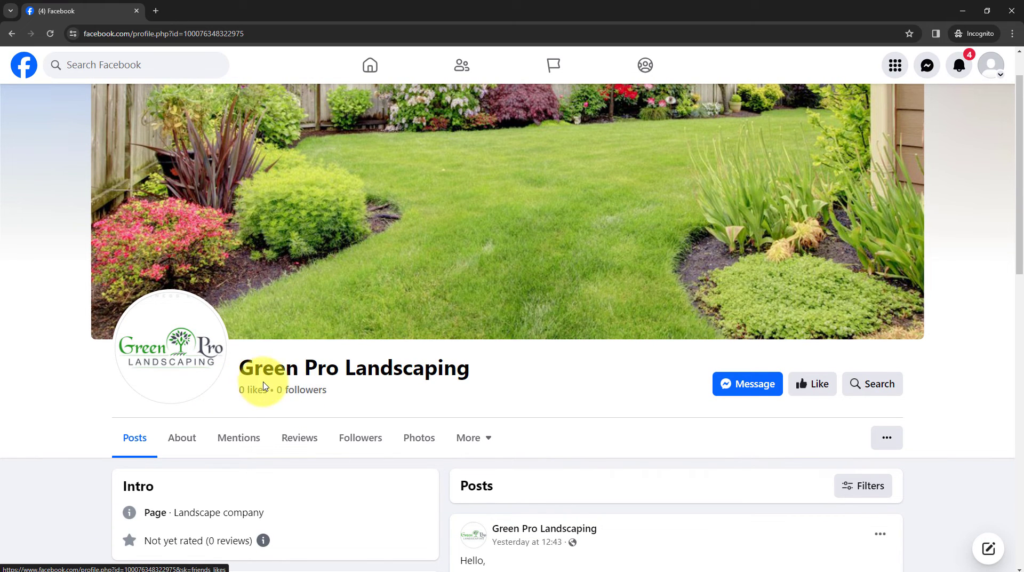
{"action": "left_click", "coordinate": [984, 68]}
{"action": "left_click", "coordinate": [713, 407]}
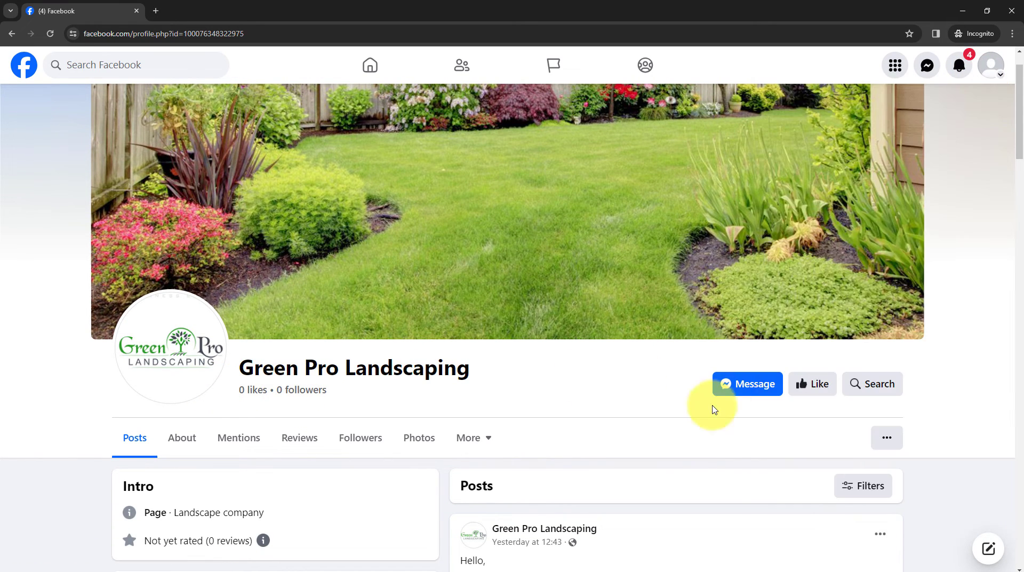
{"action": "left_click", "coordinate": [747, 384]}
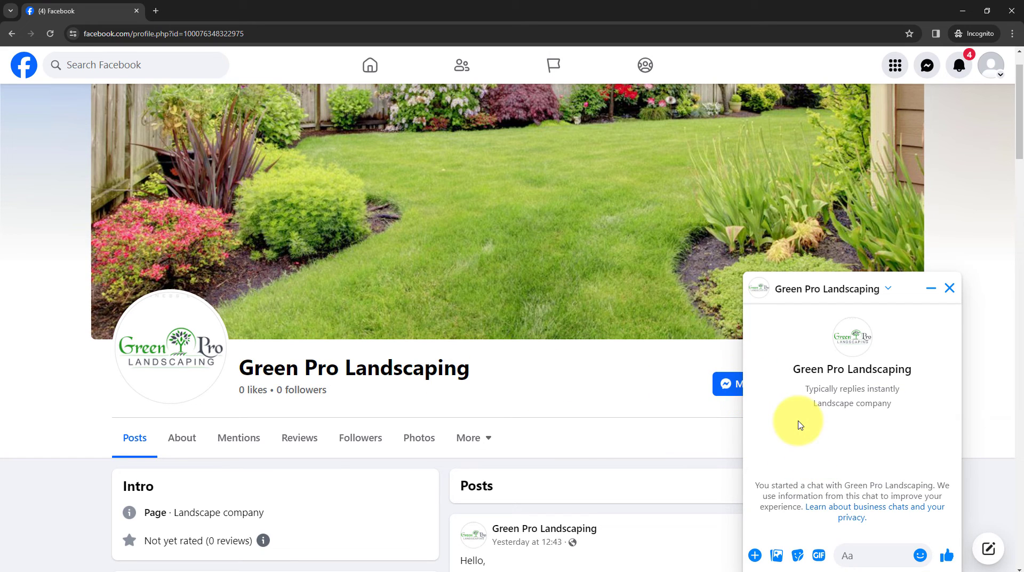
{"action": "left_click", "coordinate": [864, 550]}
{"action": "type", "text": "Hello. i want to know more about your business products"}
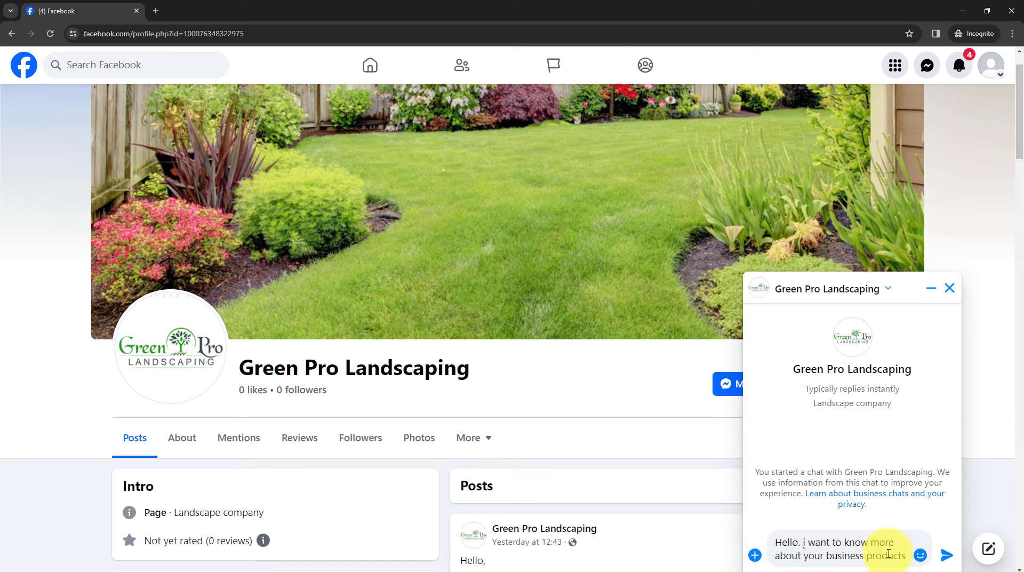
{"action": "key", "text": "Return"}
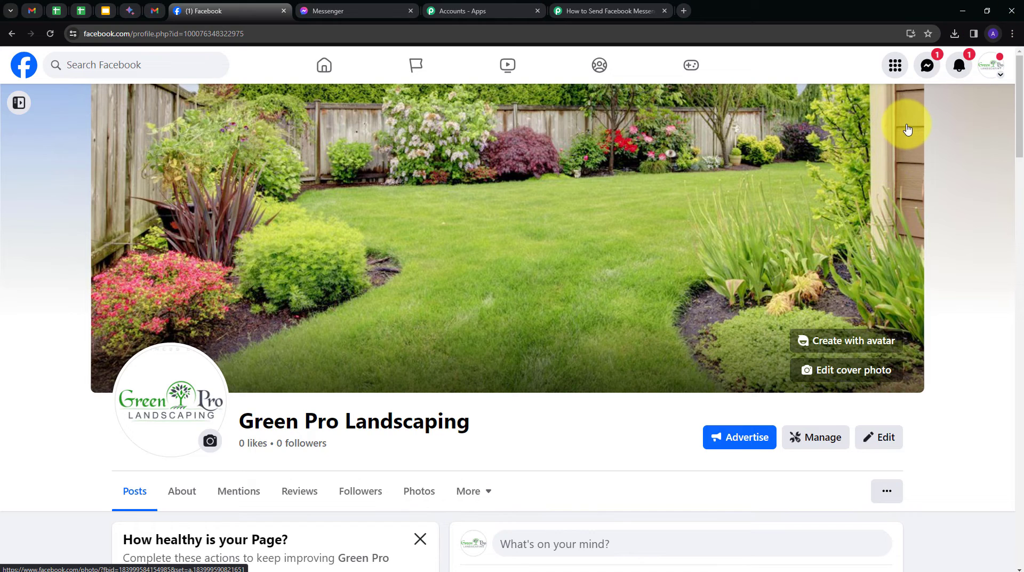
Open the page's Meta Business Suite inbox to see the received test message
{"action": "left_click", "coordinate": [926, 66]}
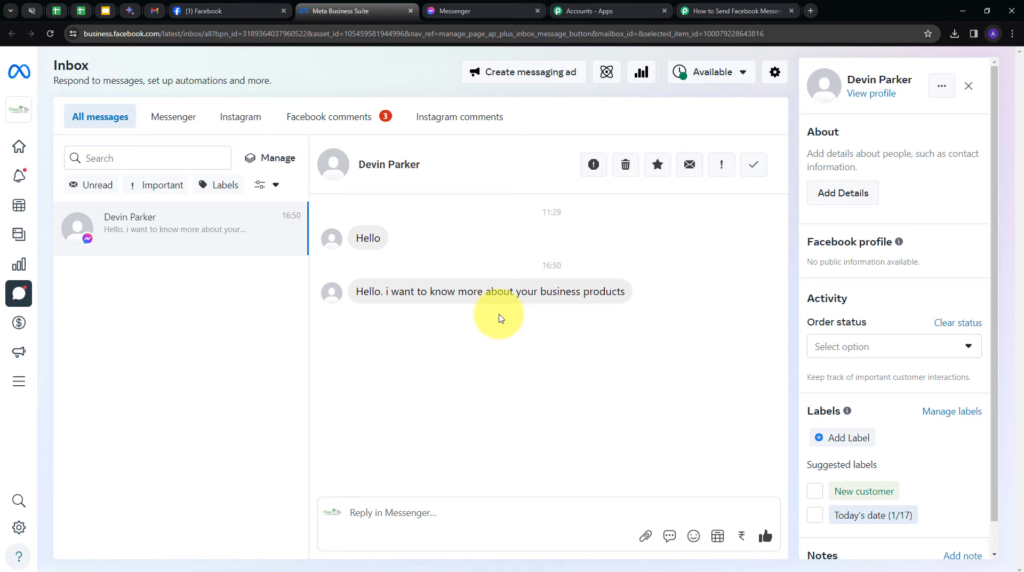
Review the trigger's captured response, checking the sender's name and expanding Res1 Message Text
{"action": "left_click", "coordinate": [733, 10]}
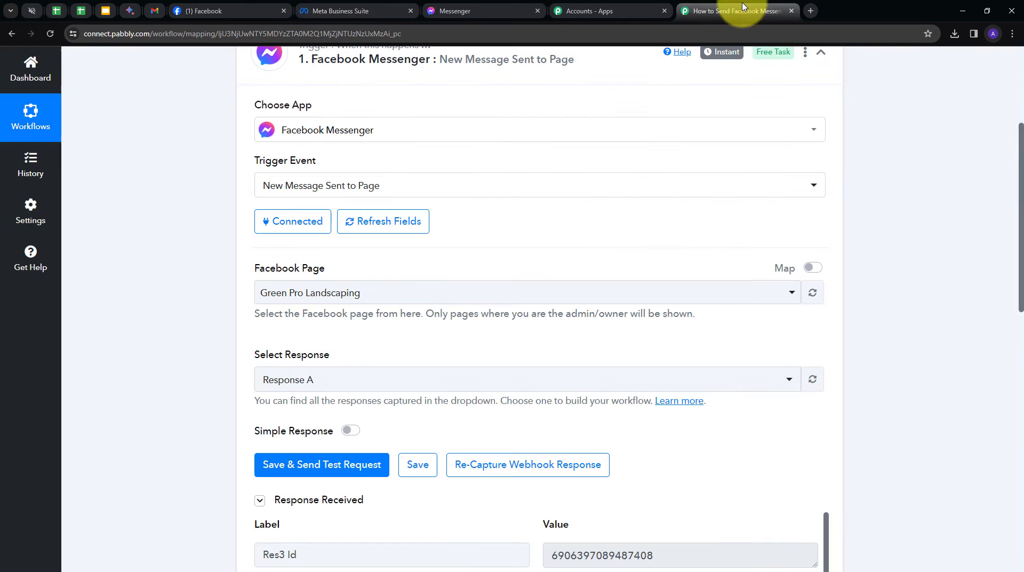
{"action": "scroll", "coordinate": [590, 235], "scroll_direction": "down", "scroll_amount": 3}
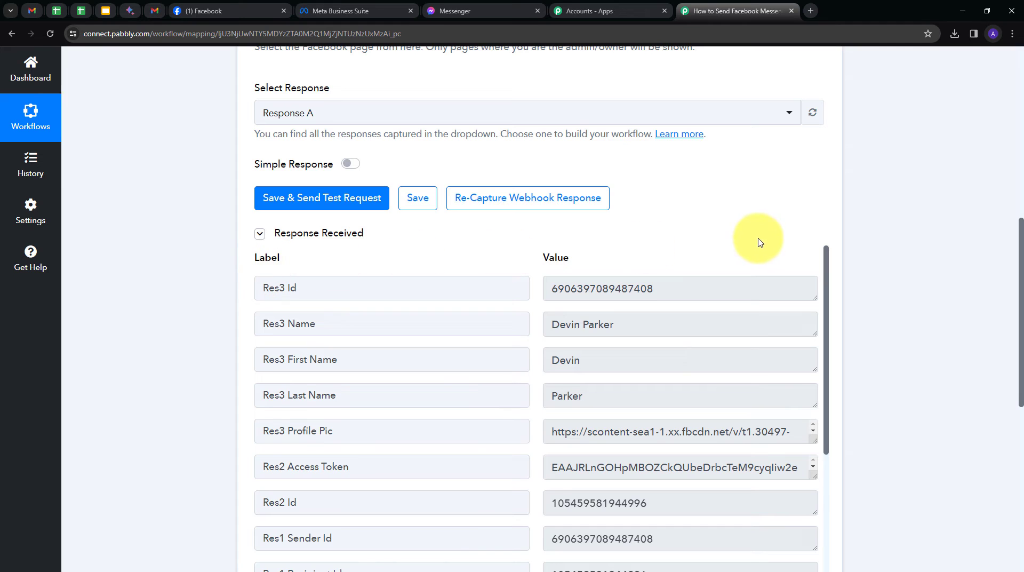
{"action": "scroll", "coordinate": [754, 224], "scroll_direction": "down", "scroll_amount": 1}
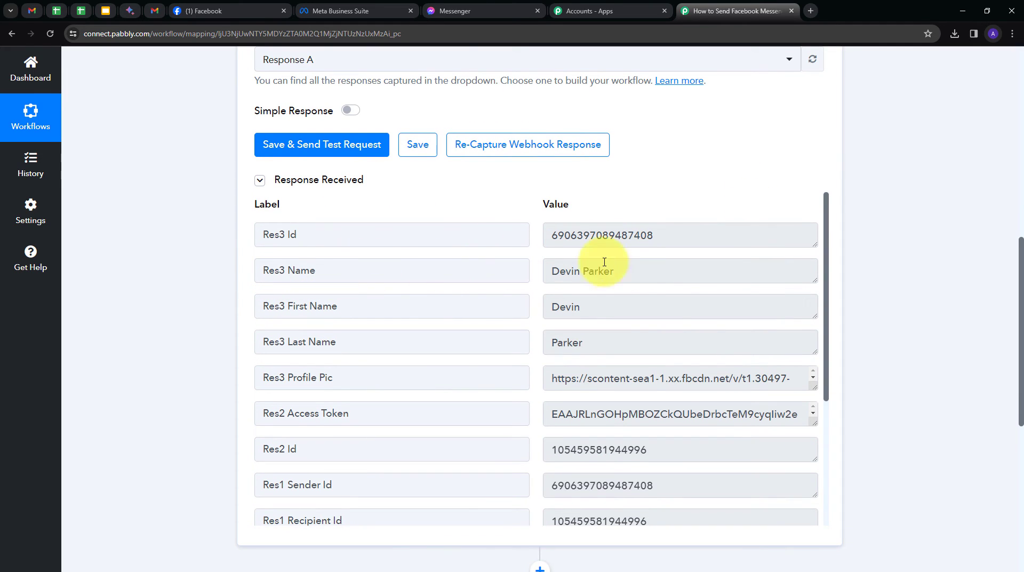
{"action": "left_click_drag", "start_coordinate": [614, 270], "coordinate": [475, 270]}
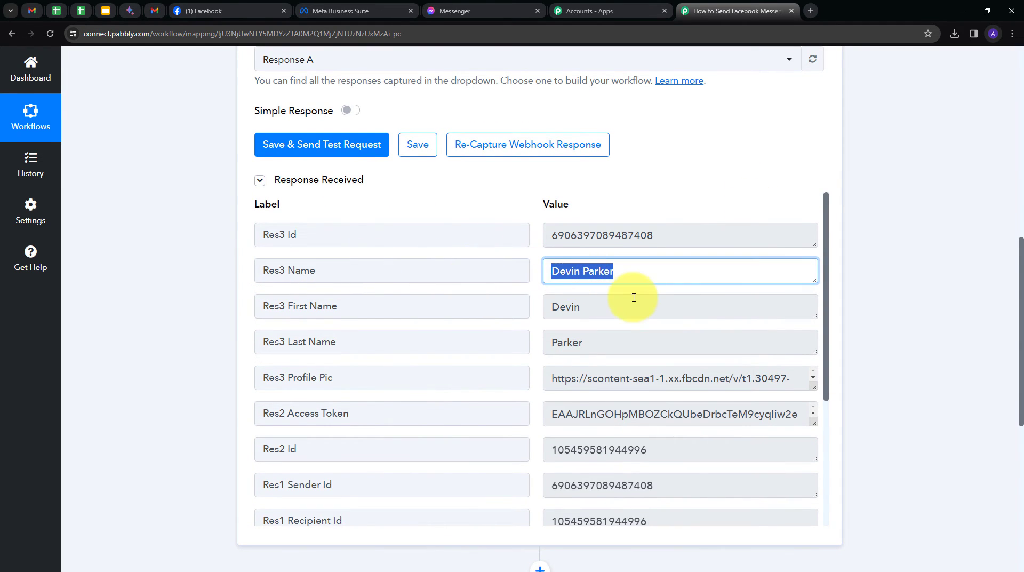
{"action": "scroll", "coordinate": [624, 294], "scroll_direction": "down", "scroll_amount": 4}
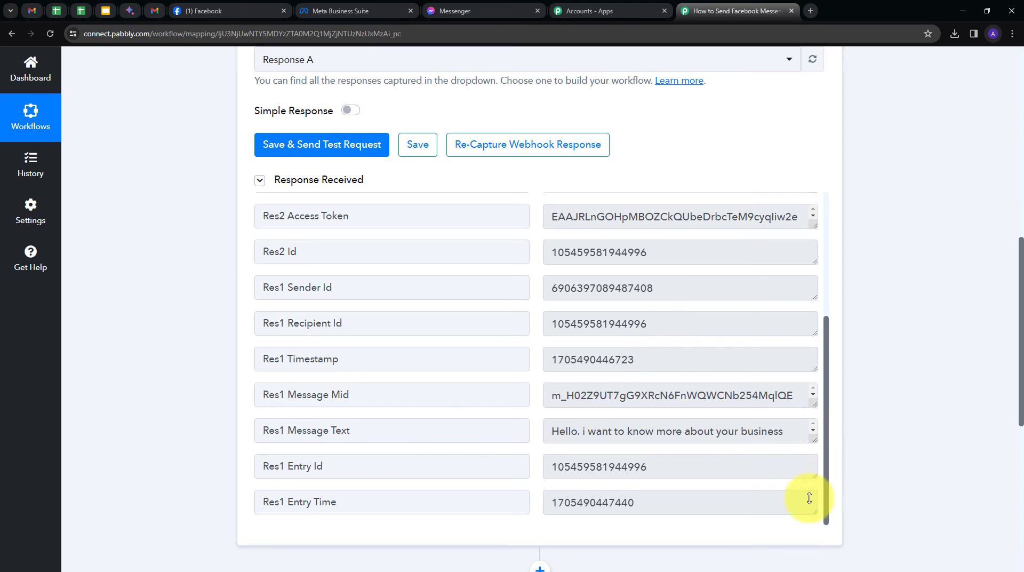
{"action": "left_click", "coordinate": [688, 431]}
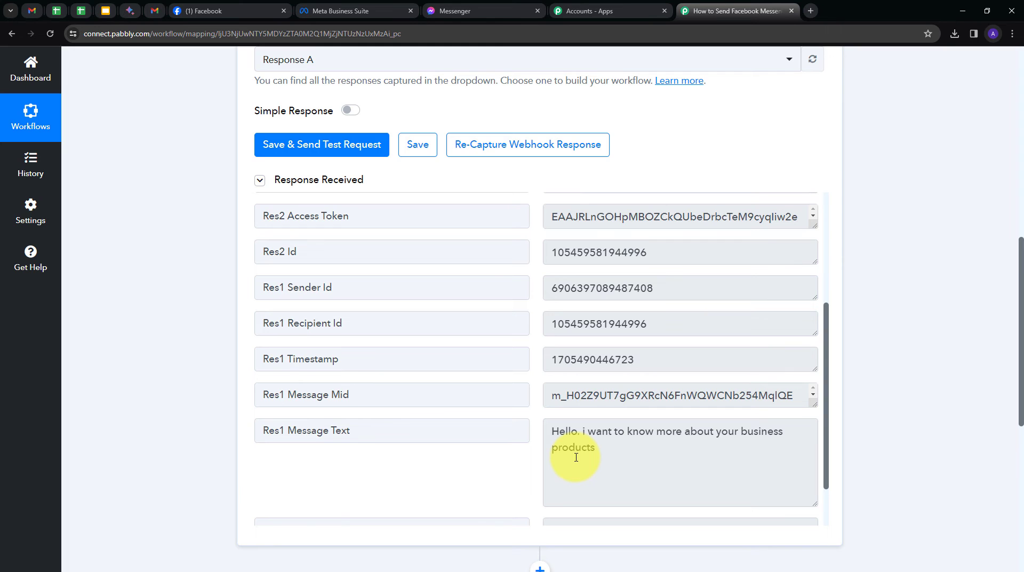
{"action": "scroll", "coordinate": [902, 291], "scroll_direction": "down", "scroll_amount": 3}
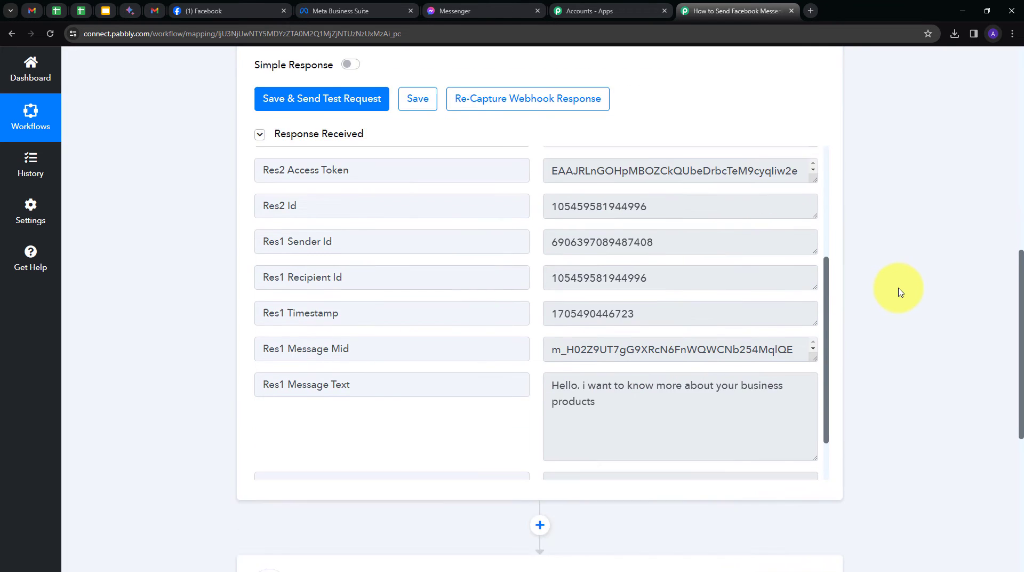
{"action": "scroll", "coordinate": [587, 400], "scroll_direction": "down", "scroll_amount": 2}
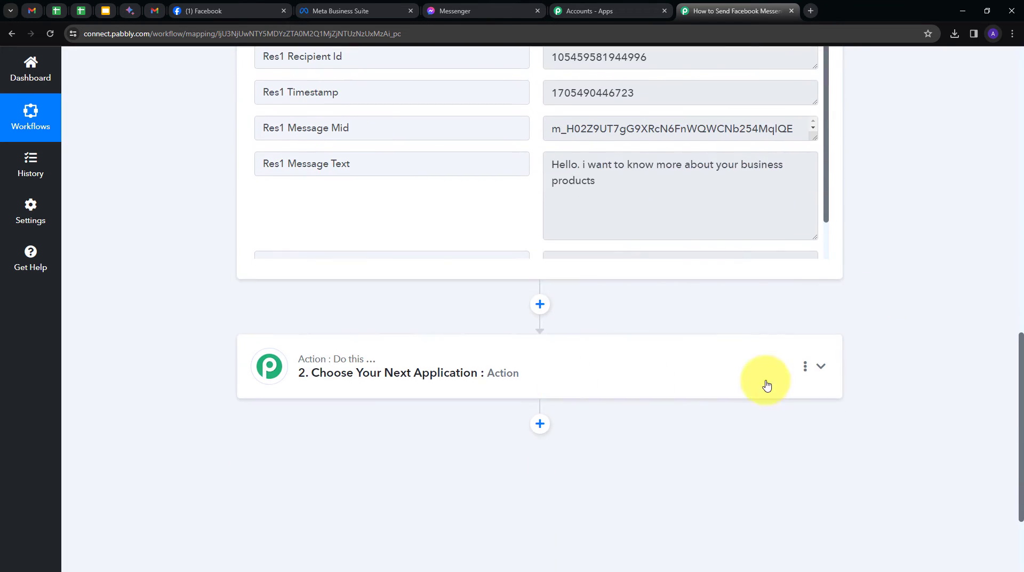
Set the action step to Gmail with the Send Email event
{"action": "left_click", "coordinate": [723, 366]}
{"action": "left_click", "coordinate": [327, 281]}
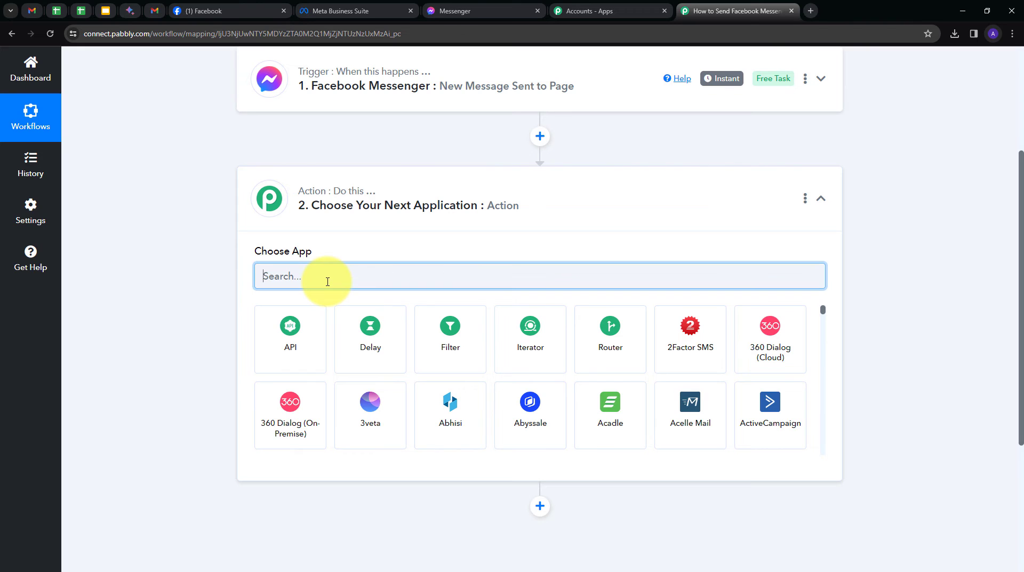
{"action": "type", "text": "gma"}
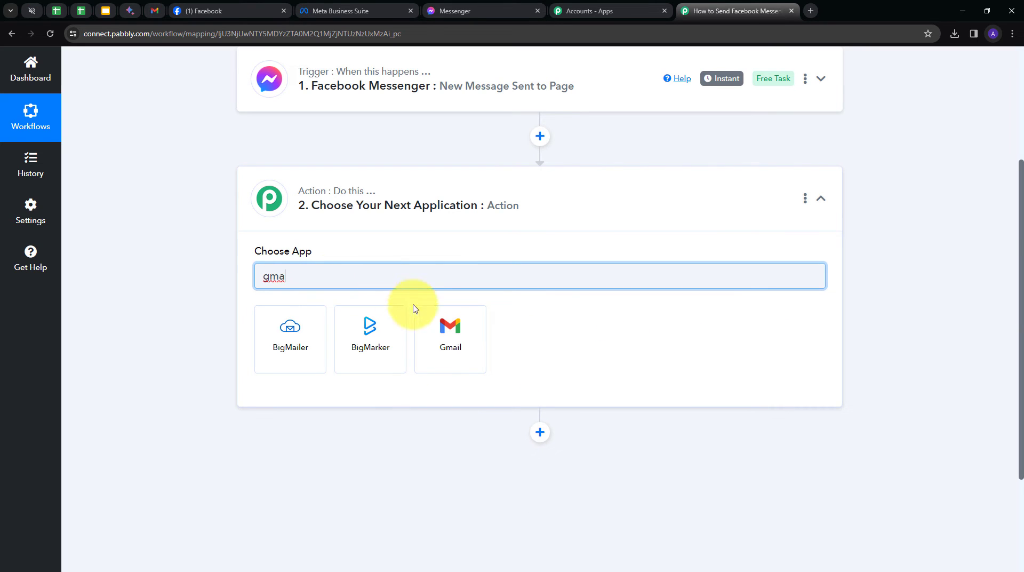
{"action": "left_click", "coordinate": [448, 331]}
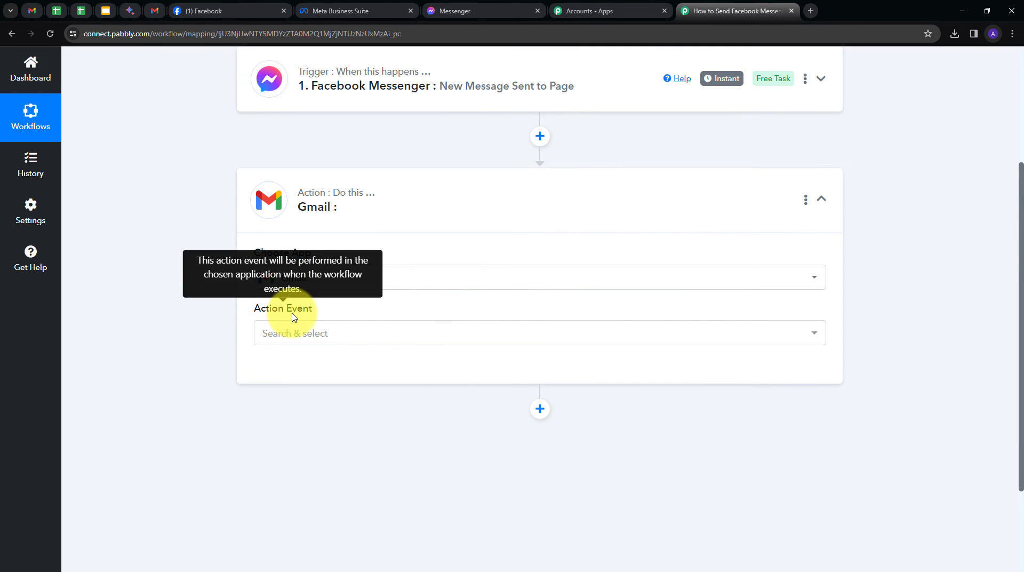
{"action": "left_click", "coordinate": [395, 343]}
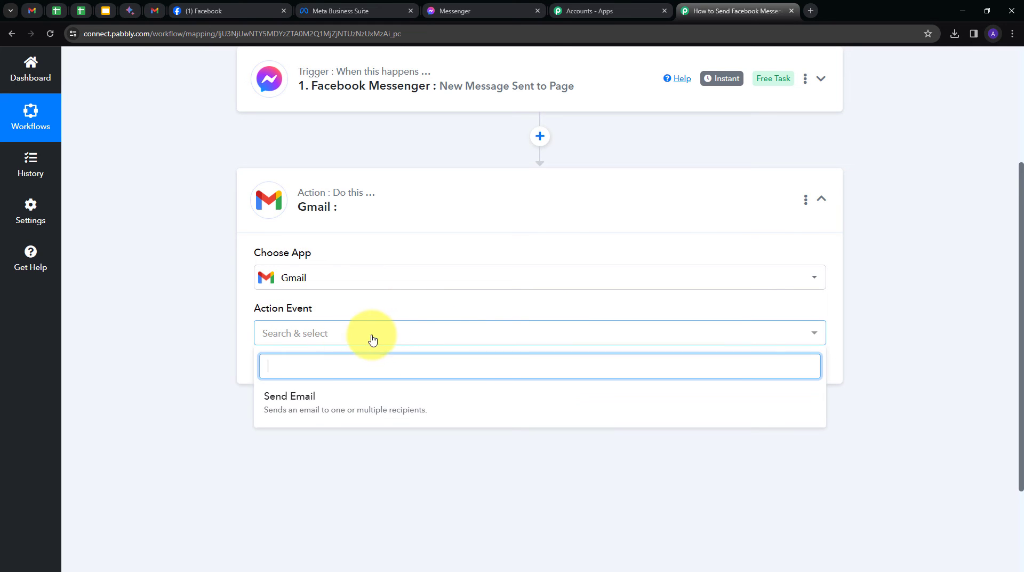
{"action": "left_click", "coordinate": [303, 405]}
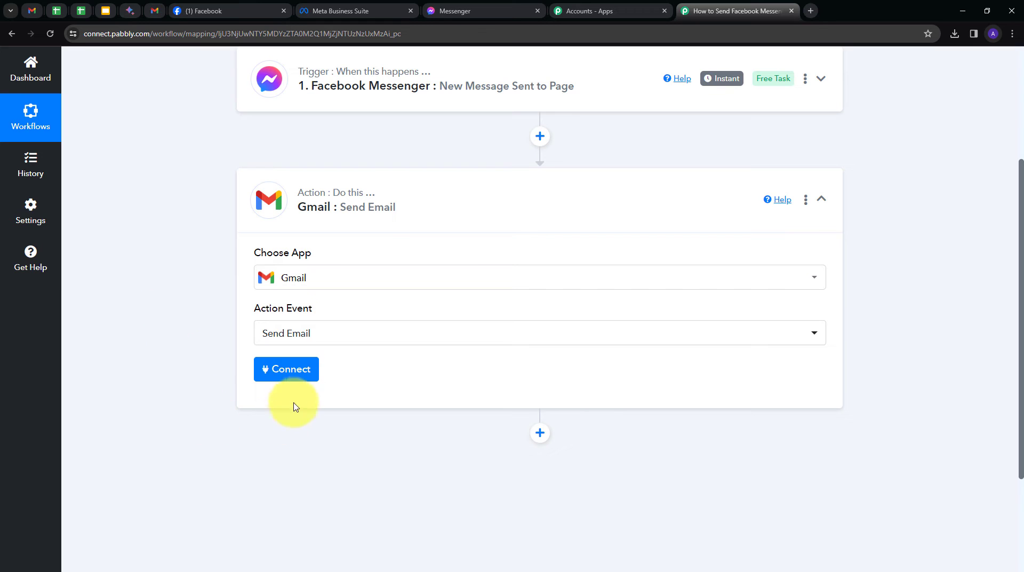
Add a new Gmail connection and grant Pabbly Connect access through Google sign-in
{"action": "left_click", "coordinate": [277, 369]}
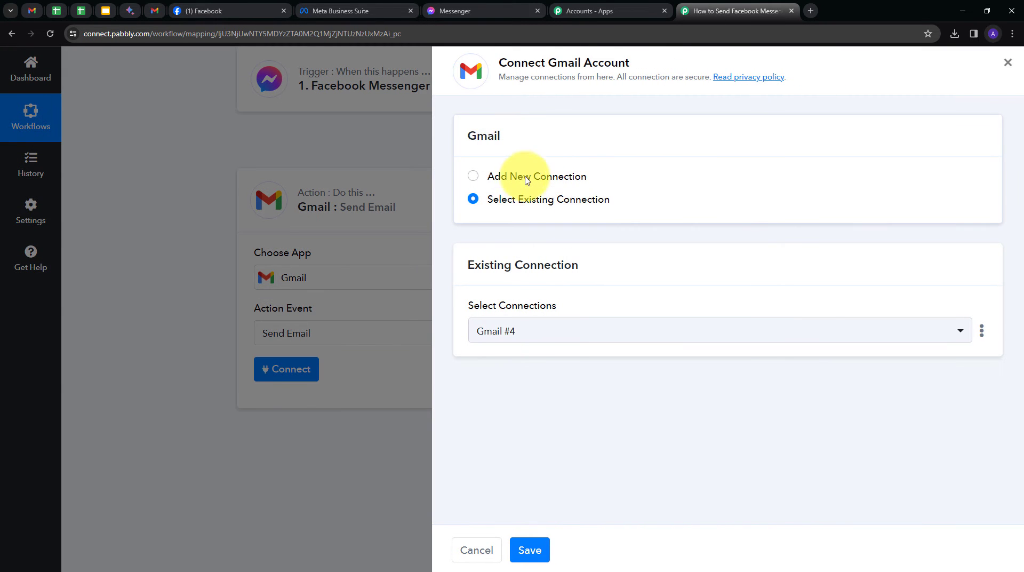
{"action": "left_click", "coordinate": [516, 183]}
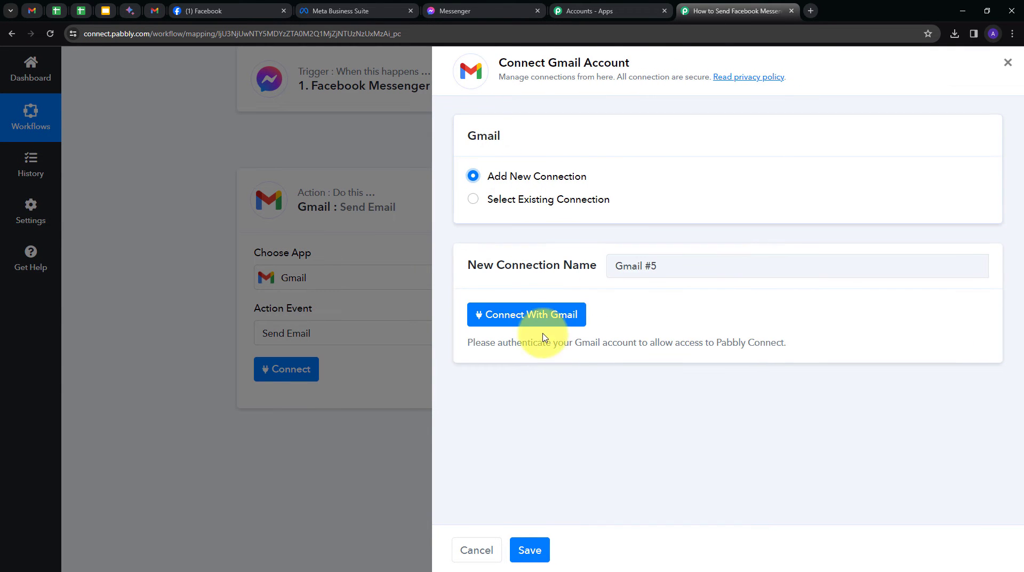
{"action": "left_click", "coordinate": [506, 321]}
{"action": "scroll", "coordinate": [331, 198], "scroll_direction": "down", "scroll_amount": 3}
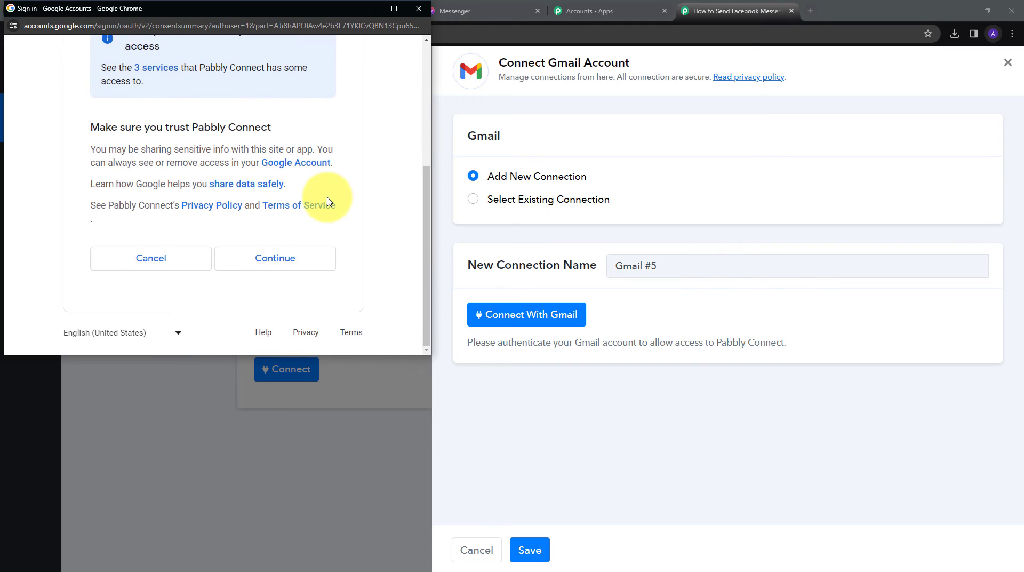
{"action": "left_click", "coordinate": [254, 259]}
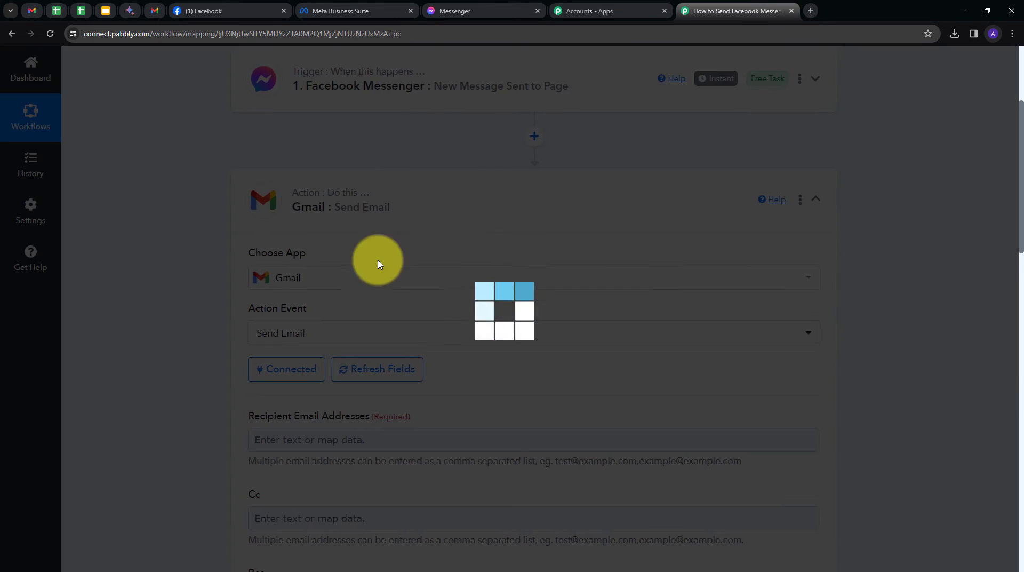
Paste the recipient's email address into Recipient Email Addresses
{"action": "scroll", "coordinate": [368, 251], "scroll_direction": "down", "scroll_amount": 5}
{"action": "scroll", "coordinate": [206, 293], "scroll_direction": "up", "scroll_amount": 2}
{"action": "scroll", "coordinate": [384, 284], "scroll_direction": "down", "scroll_amount": 7}
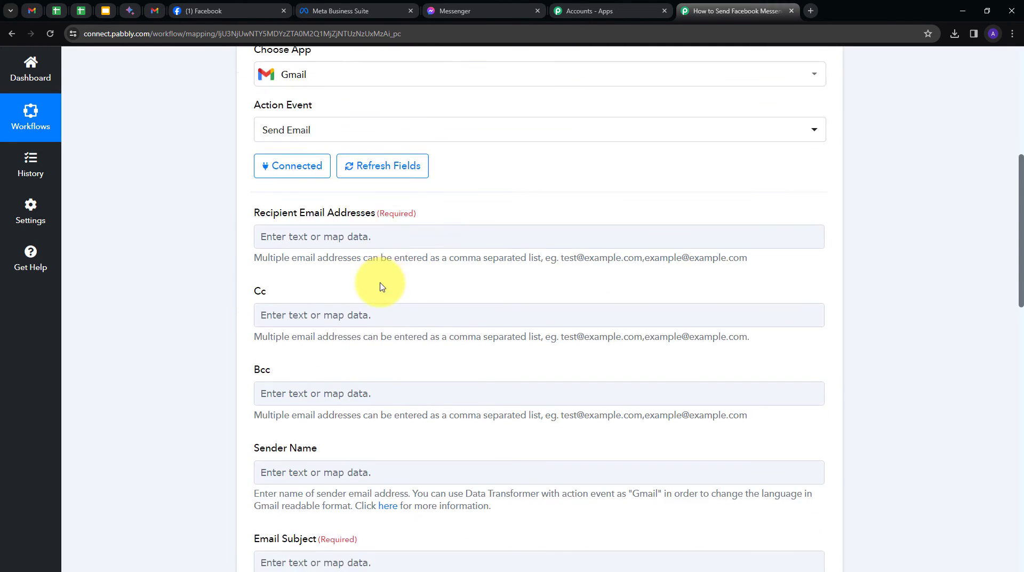
{"action": "scroll", "coordinate": [257, 233], "scroll_direction": "up", "scroll_amount": 5}
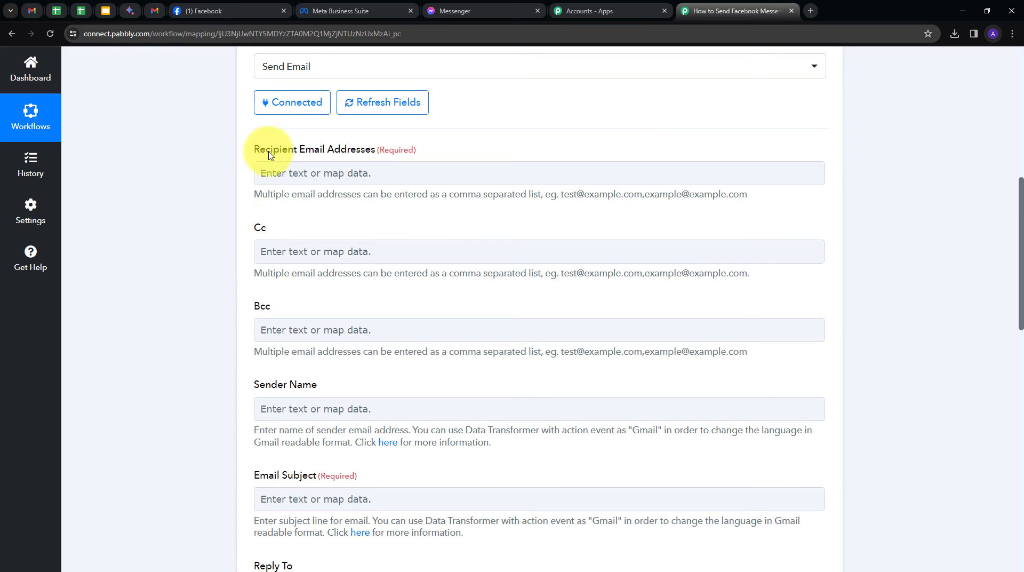
{"action": "left_click", "coordinate": [298, 169]}
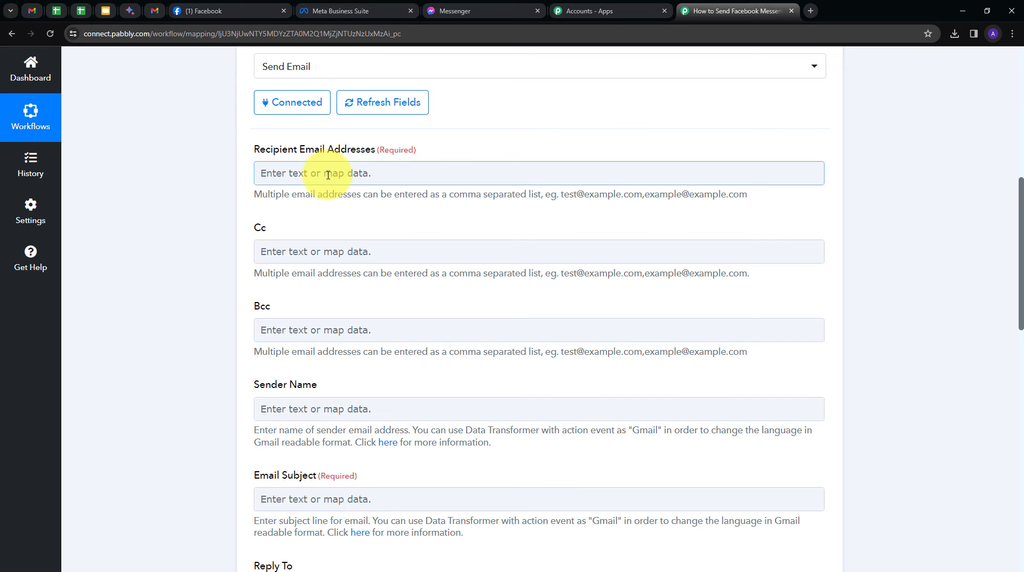
{"action": "key", "text": "ctrl+v"}
{"action": "scroll", "coordinate": [298, 175], "scroll_direction": "down", "scroll_amount": 1}
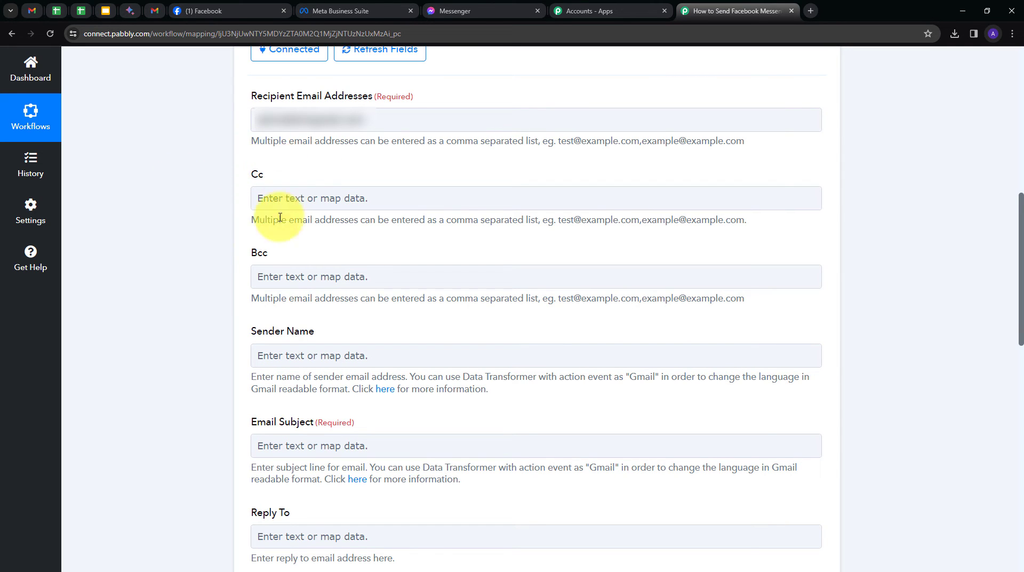
{"action": "scroll", "coordinate": [283, 181], "scroll_direction": "down", "scroll_amount": 1}
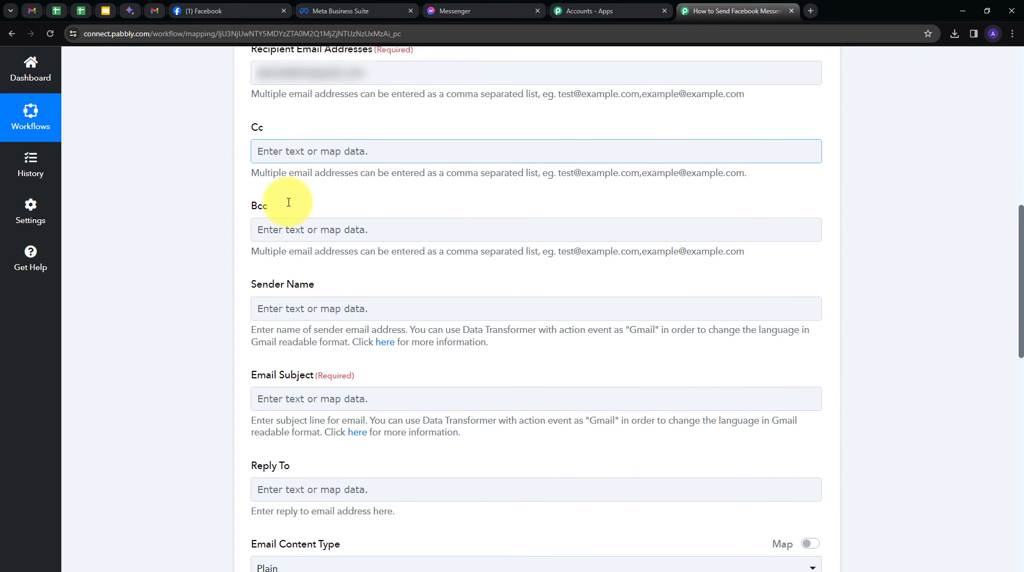
{"action": "left_click", "coordinate": [310, 151]}
{"action": "scroll", "coordinate": [310, 152], "scroll_direction": "down", "scroll_amount": 2}
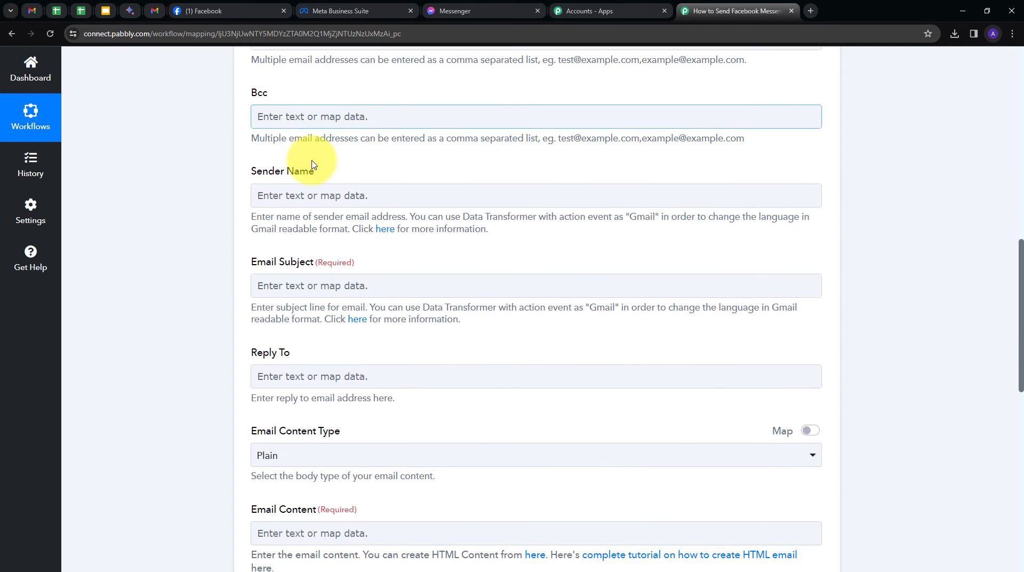
Set the email subject to 'New Facebook Message' and paste the drafted email body
{"action": "left_click", "coordinate": [282, 285]}
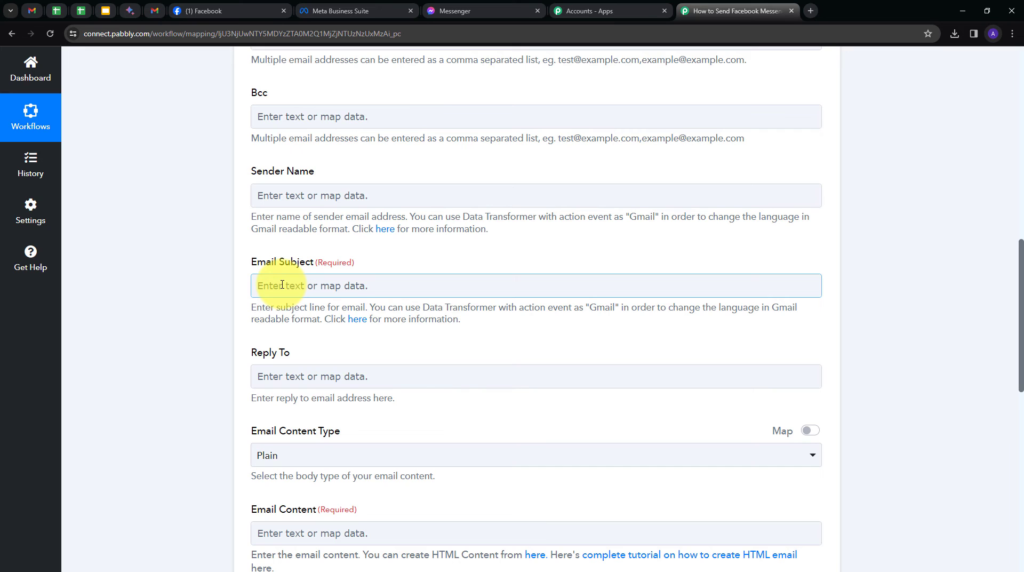
{"action": "type", "text": "New Facebook Message"}
{"action": "scroll", "coordinate": [386, 262], "scroll_direction": "down", "scroll_amount": 2}
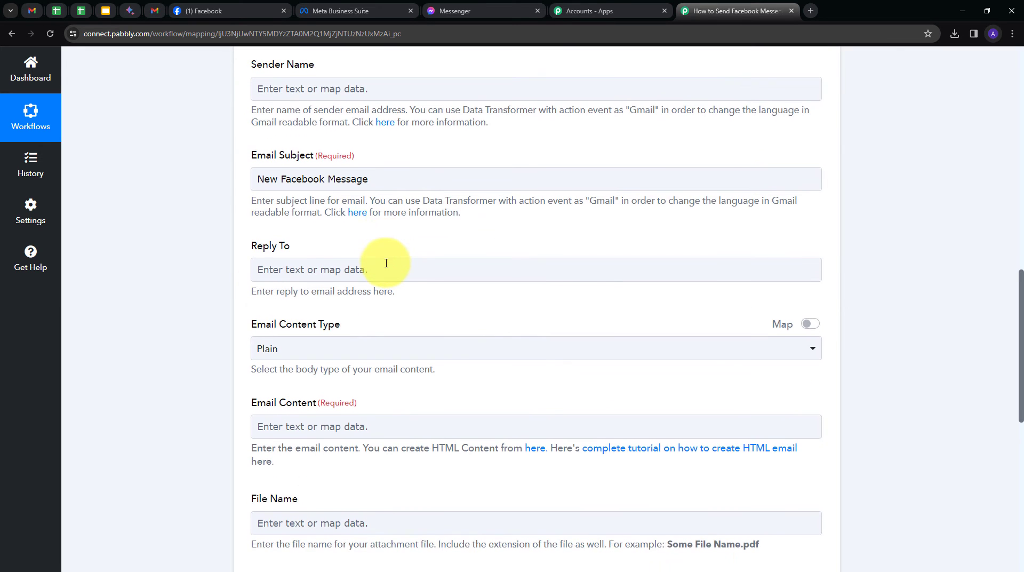
{"action": "scroll", "coordinate": [384, 265], "scroll_direction": "down", "scroll_amount": 1}
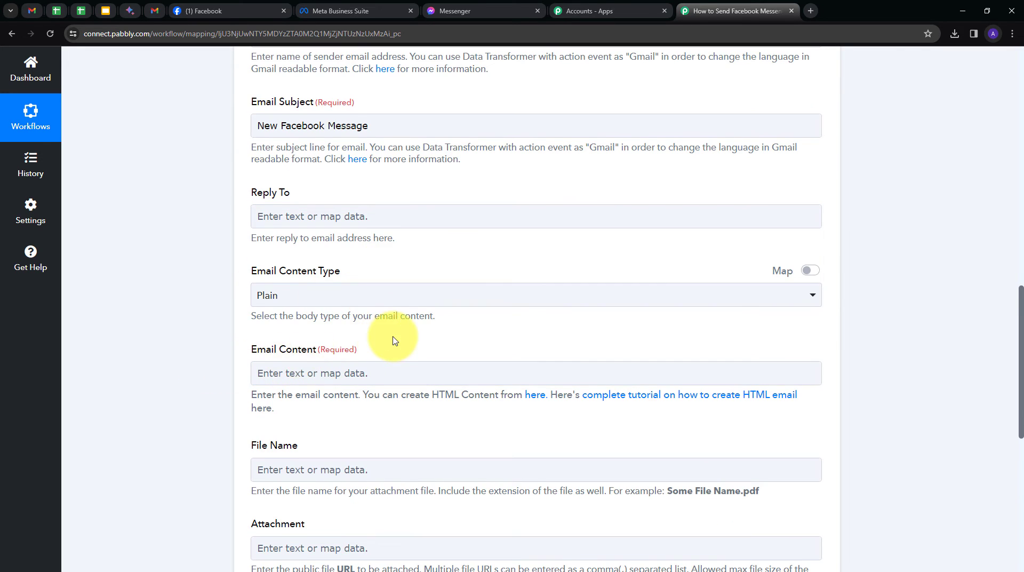
{"action": "scroll", "coordinate": [394, 341], "scroll_direction": "down", "scroll_amount": 1}
{"action": "left_click", "coordinate": [318, 319]}
{"action": "type", "text": "Hello, We have received a new facebook message and the details are Name of sender: Message:"}
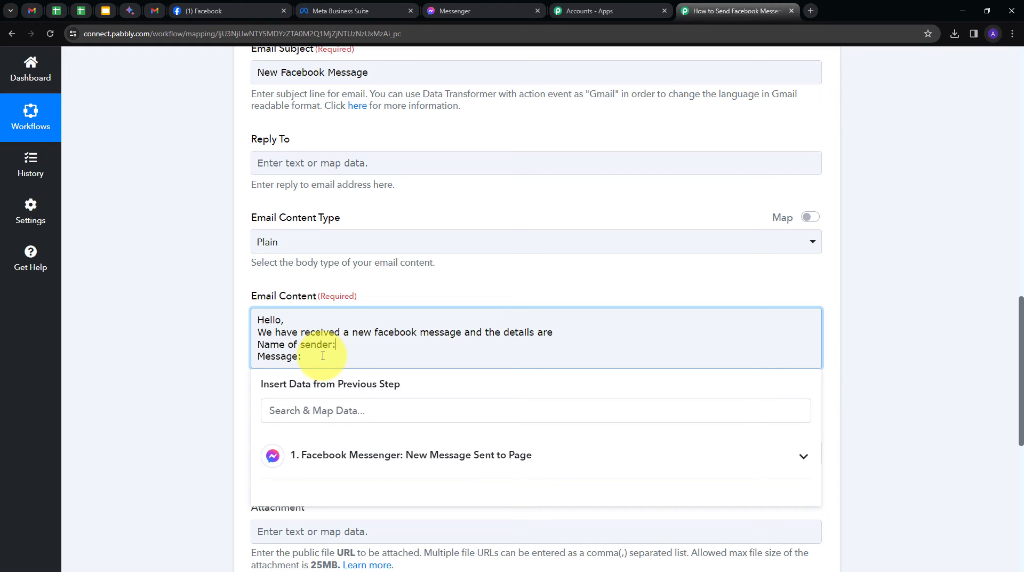
Insert the Facebook Messenger sender's name field after 'Name of sender:' in the email body
{"action": "left_click", "coordinate": [416, 344]}
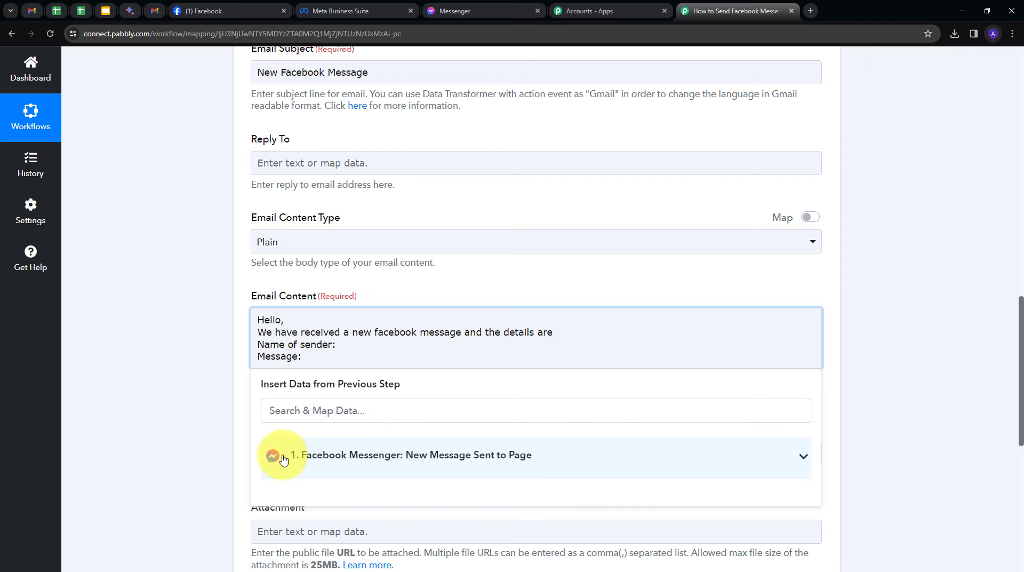
{"action": "left_click", "coordinate": [400, 456]}
{"action": "scroll", "coordinate": [407, 458], "scroll_direction": "down", "scroll_amount": 2}
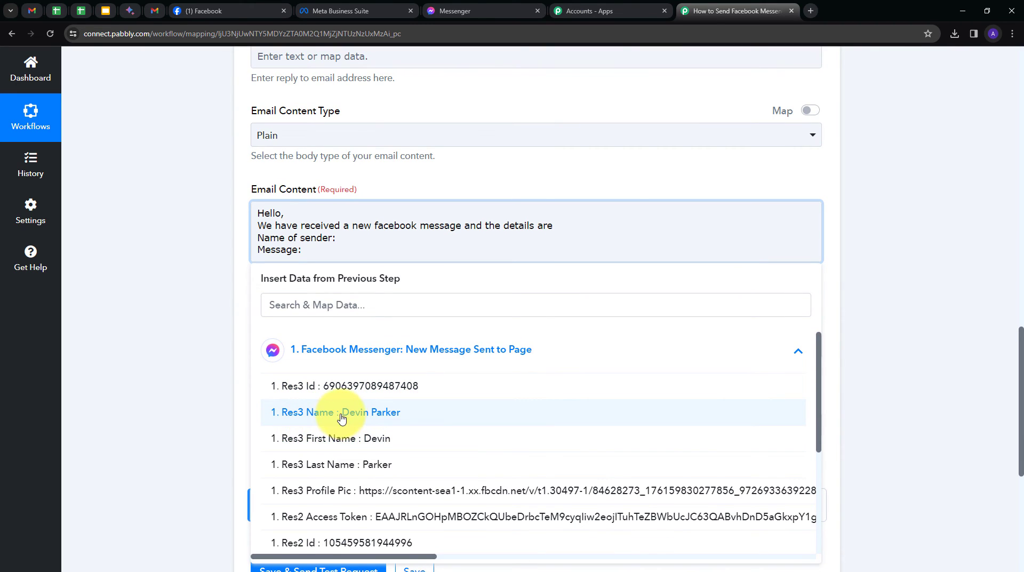
{"action": "left_click", "coordinate": [342, 419]}
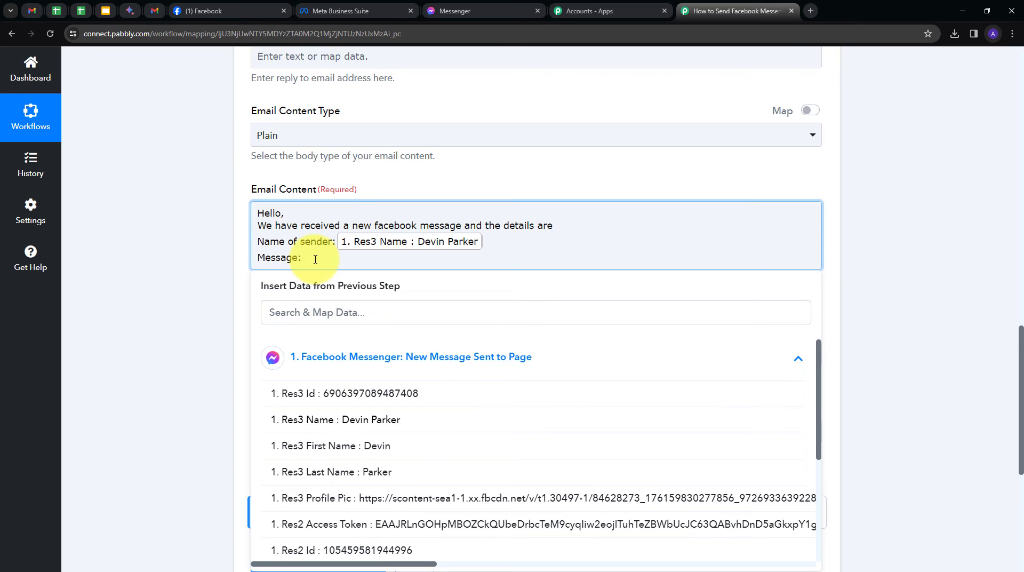
Insert the Messenger Message Text field after 'Message:', leaving the body ending with 'Thank You'
{"action": "left_click", "coordinate": [315, 259]}
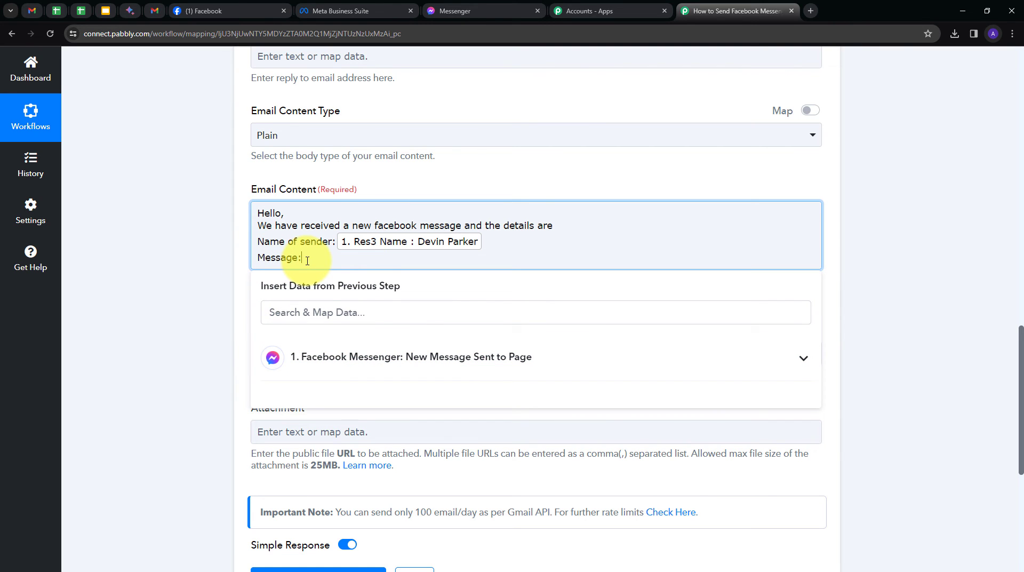
{"action": "left_click", "coordinate": [401, 363]}
{"action": "scroll", "coordinate": [411, 445], "scroll_direction": "down", "scroll_amount": 3}
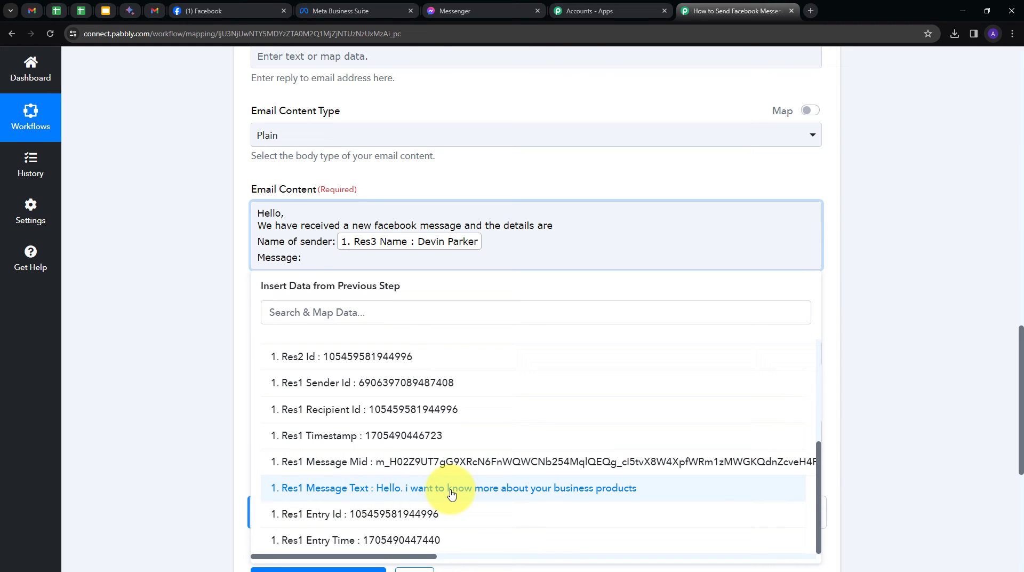
{"action": "left_click", "coordinate": [427, 488]}
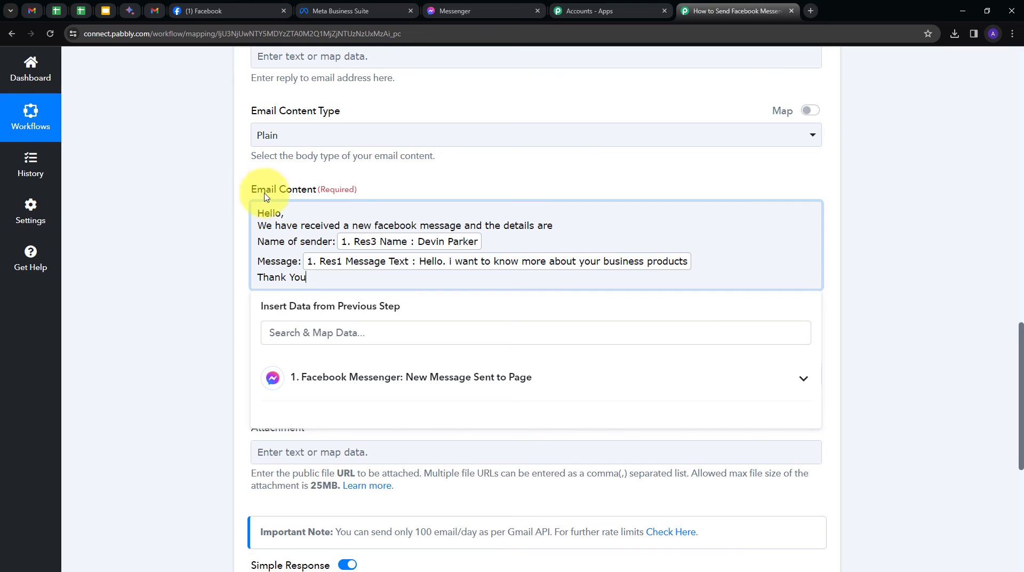
{"action": "left_click", "coordinate": [237, 259]}
{"action": "scroll", "coordinate": [237, 260], "scroll_direction": "down", "scroll_amount": 2}
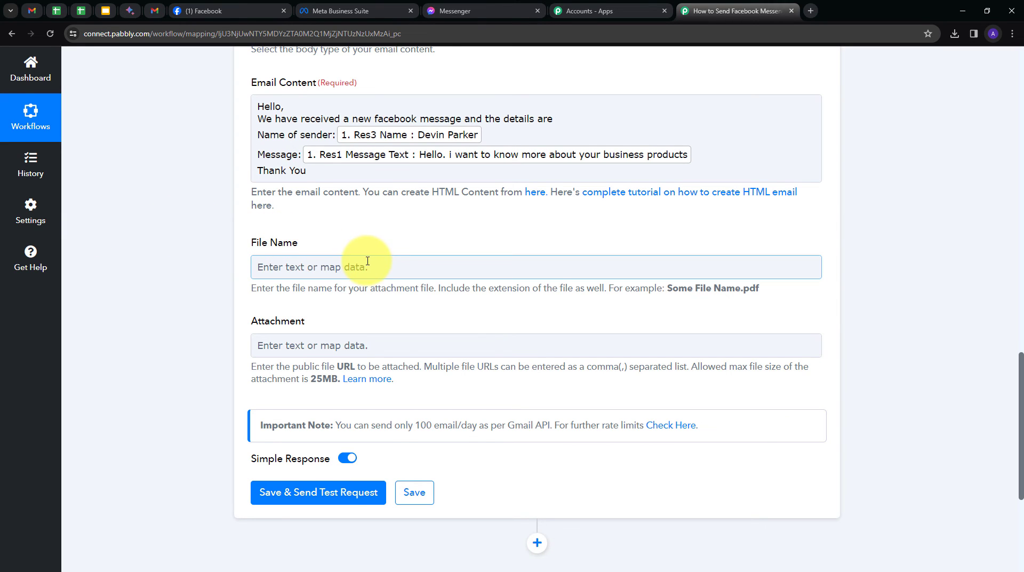
Save the Gmail step, send a test email that returns status 'sent', then check the Gmail inbox
{"action": "scroll", "coordinate": [468, 260], "scroll_direction": "down", "scroll_amount": 2}
{"action": "left_click", "coordinate": [274, 395]}
{"action": "scroll", "coordinate": [894, 323], "scroll_direction": "down", "scroll_amount": 1}
{"action": "scroll", "coordinate": [894, 323], "scroll_direction": "down", "scroll_amount": 1}
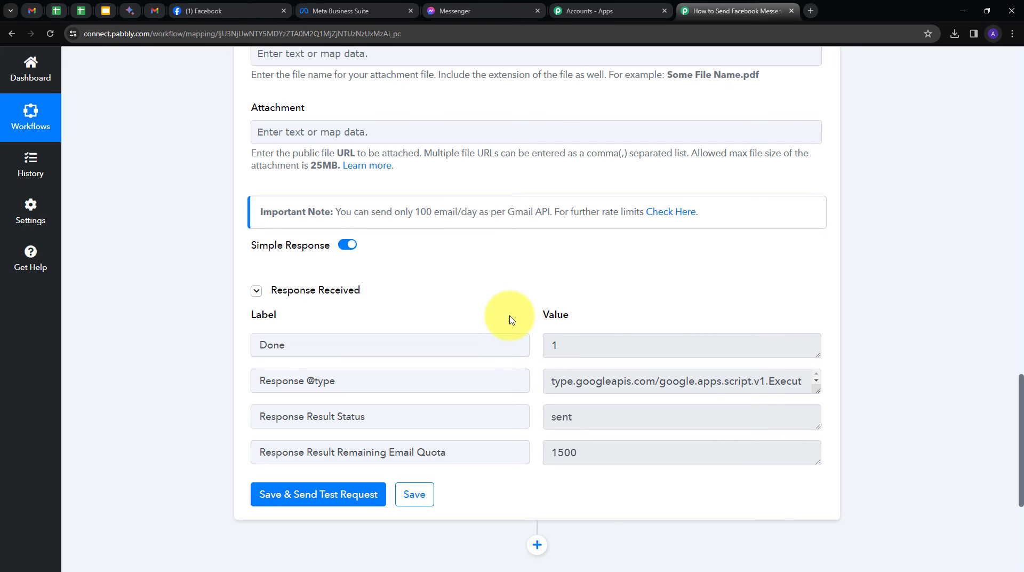
{"action": "left_click", "coordinate": [154, 10]}
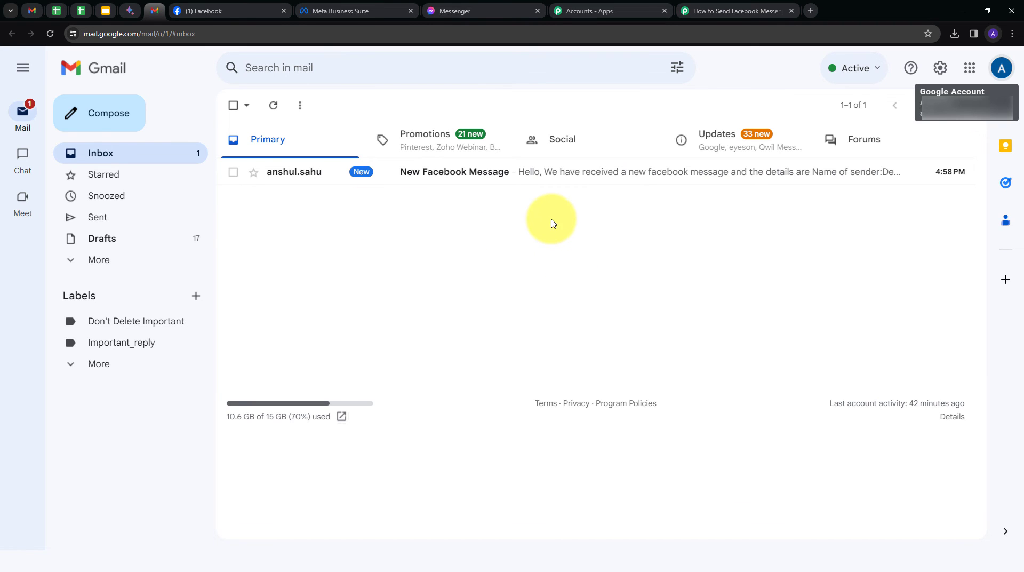
Open the 'New Facebook Message' email in the Gmail inbox to read the sender's details
{"action": "left_click", "coordinate": [476, 176]}
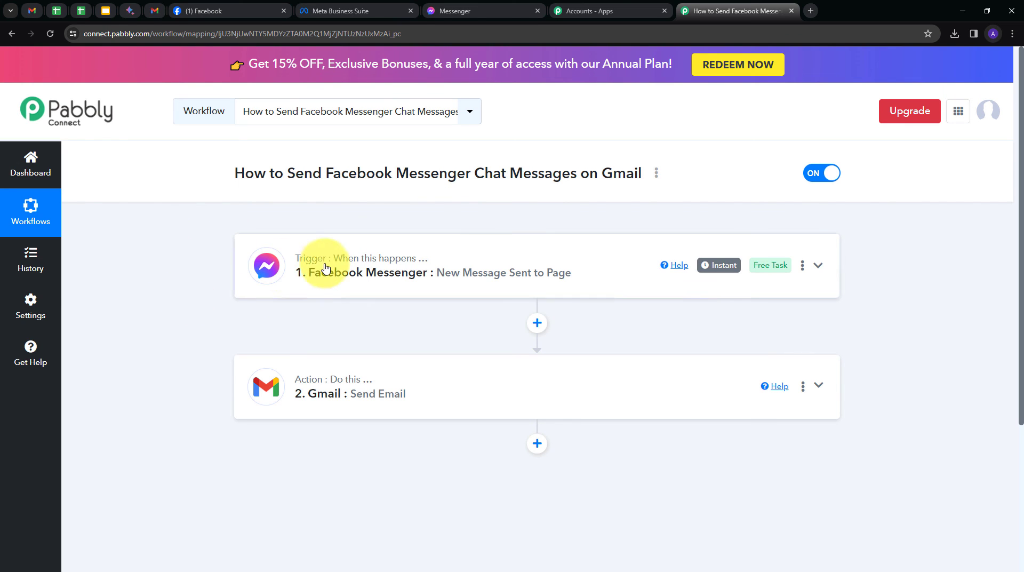
{"action": "mouse_move", "coordinate": [328, 269]}
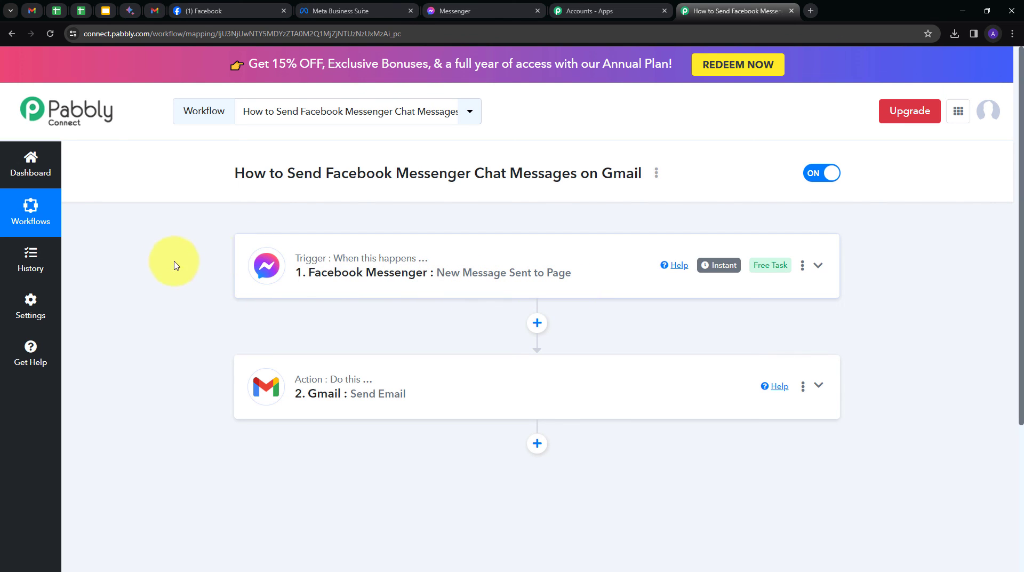
{"action": "mouse_move", "coordinate": [297, 380]}
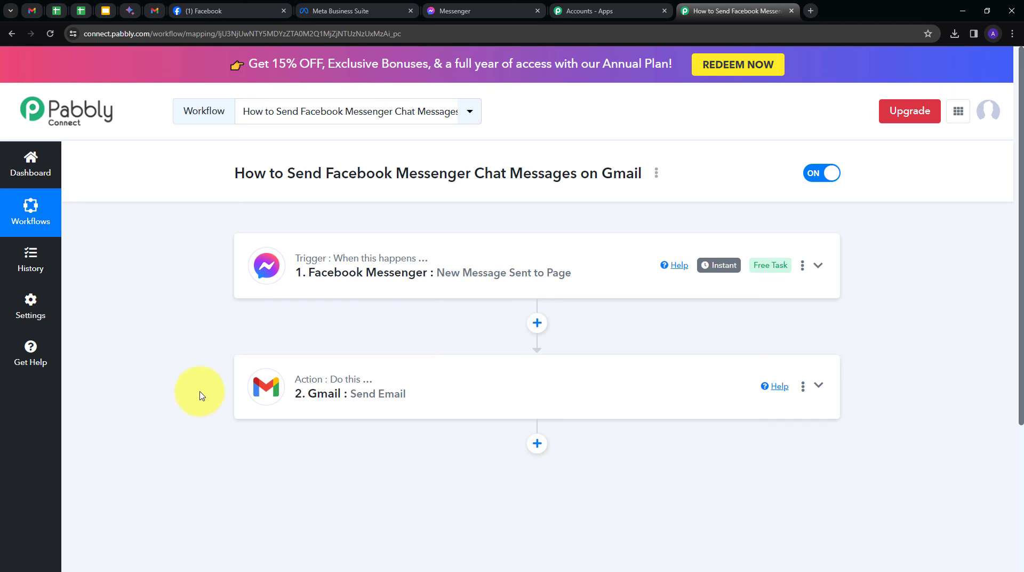
{"action": "key", "text": "F9"}
{"action": "key", "text": "F9"}
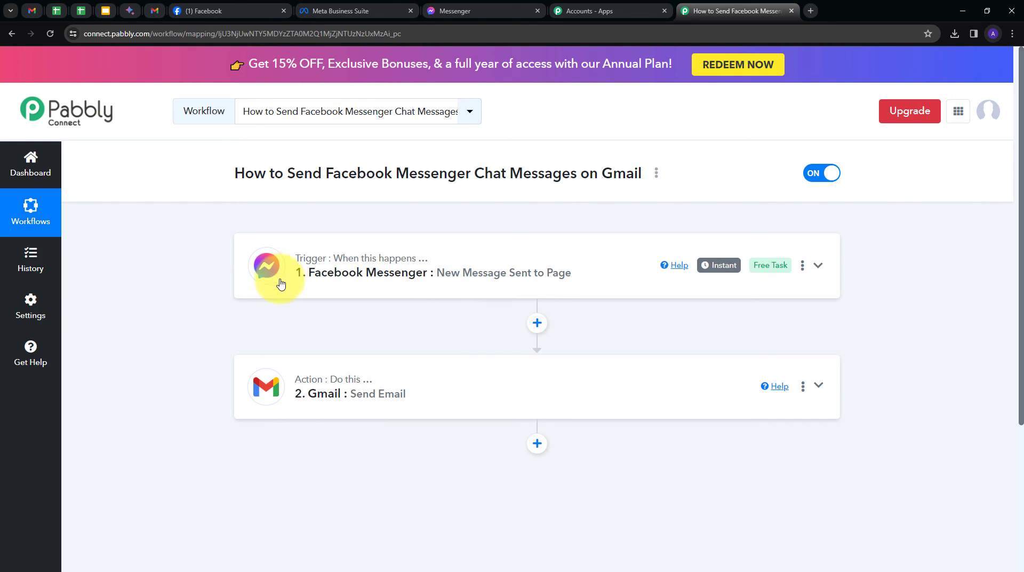